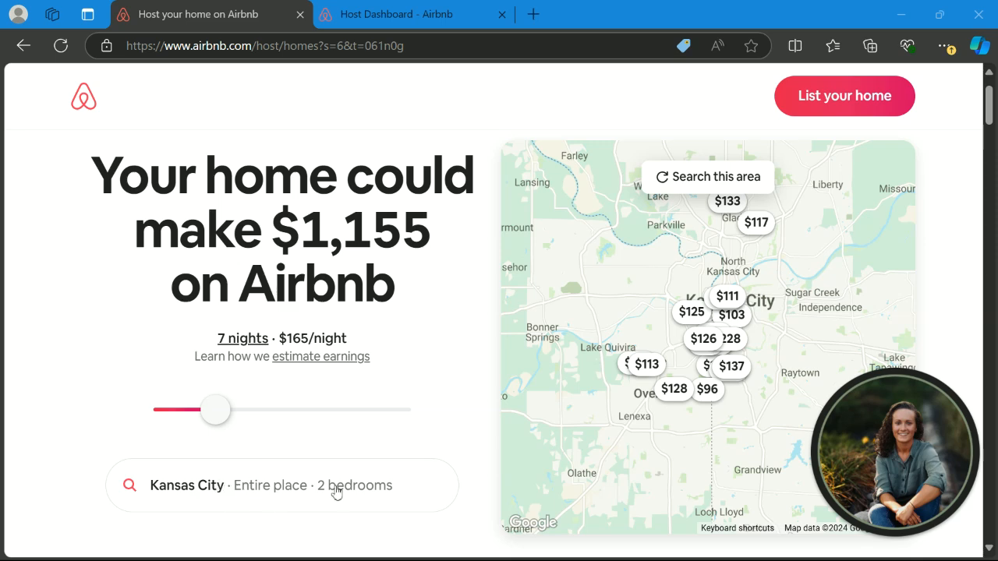
- Update the Kansas City estimate to 4 bedrooms ($1,939 for 7 nights at $277/night), then go to listing the home
click(376, 491)
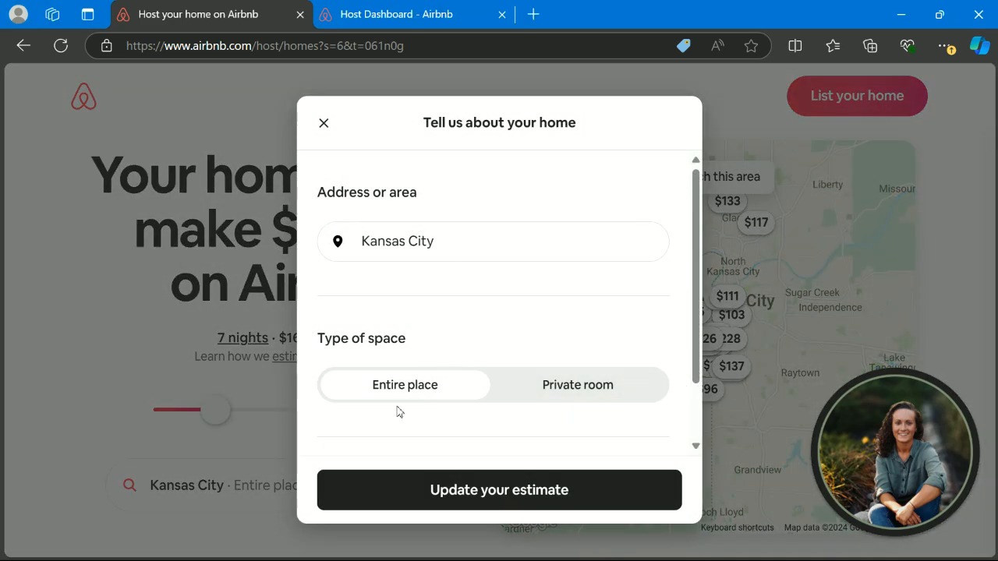
scroll(396, 412, down, 1)
click(655, 410)
click(656, 410)
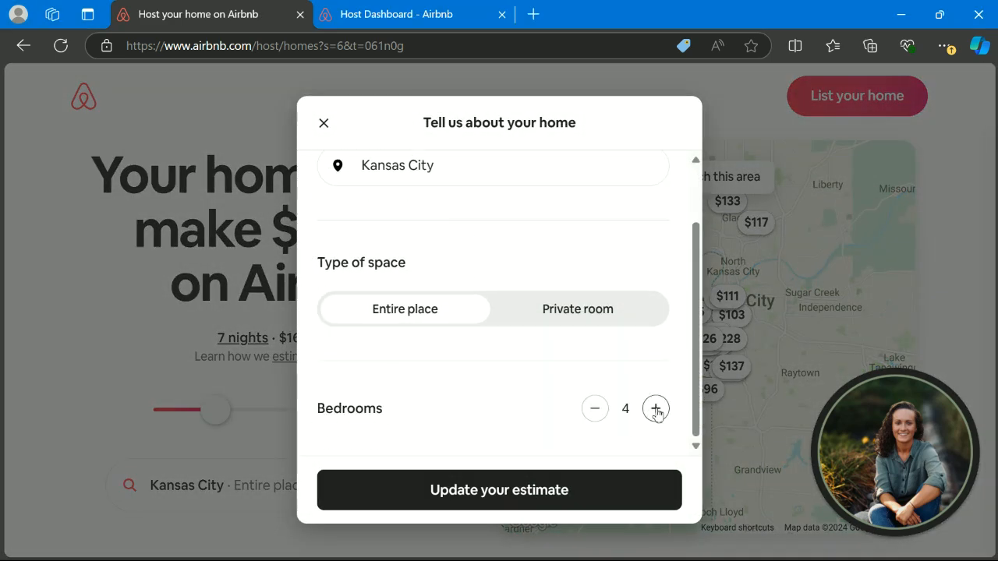
click(514, 487)
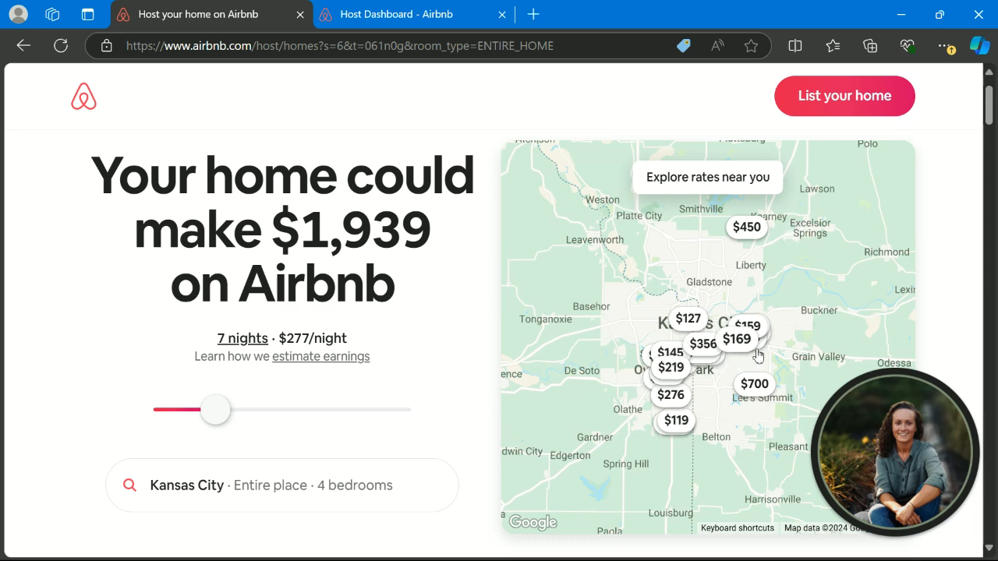
click(866, 106)
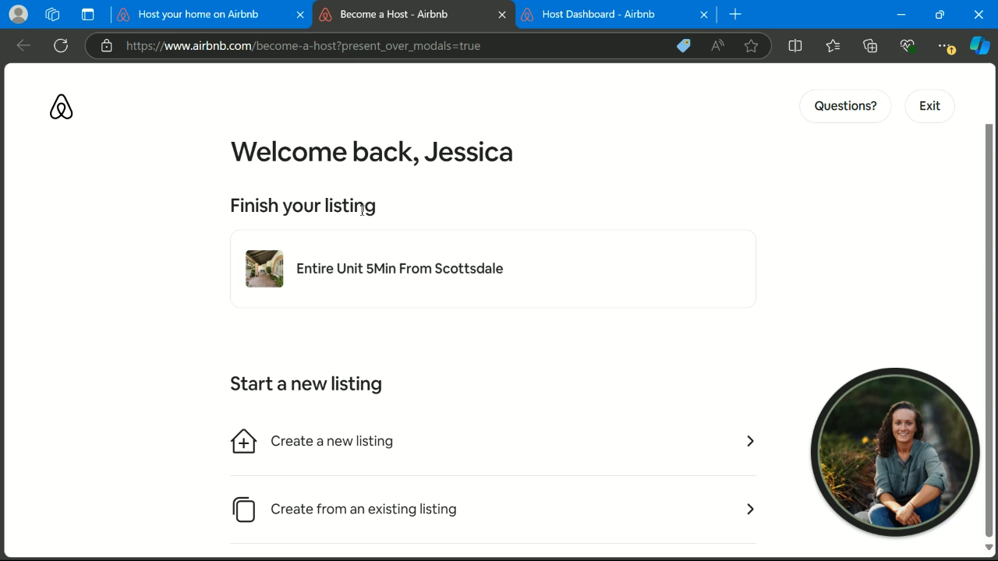
- Create a new listing and read through its three-step getting-started overview
scroll(413, 361, down, 1)
click(352, 370)
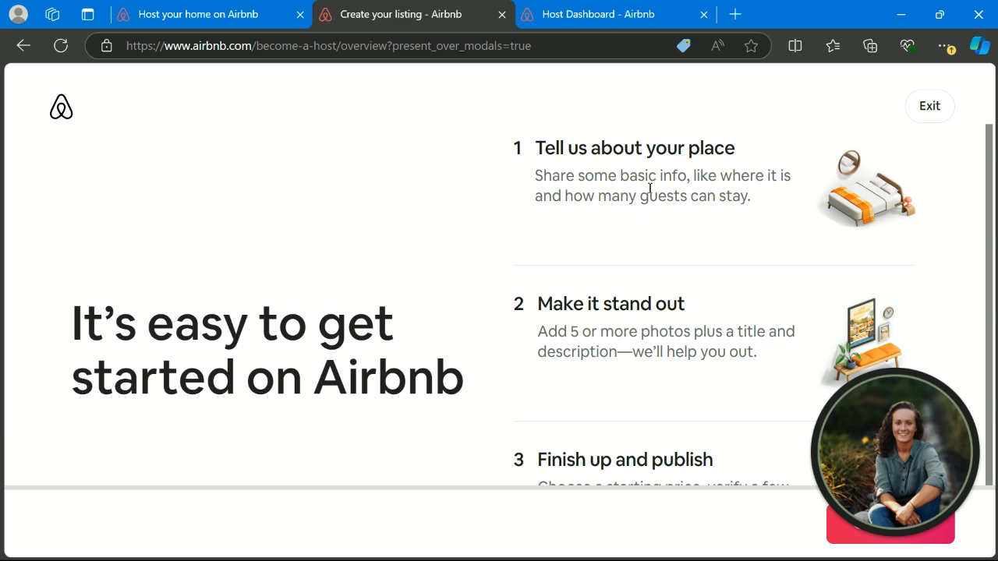
scroll(617, 319, down, 1)
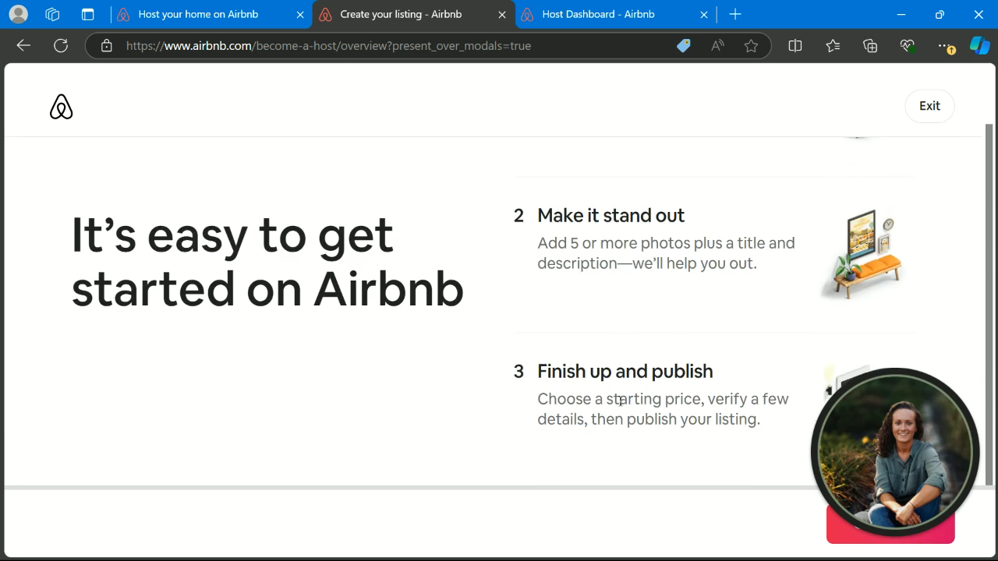
drag(918, 436, 923, 203)
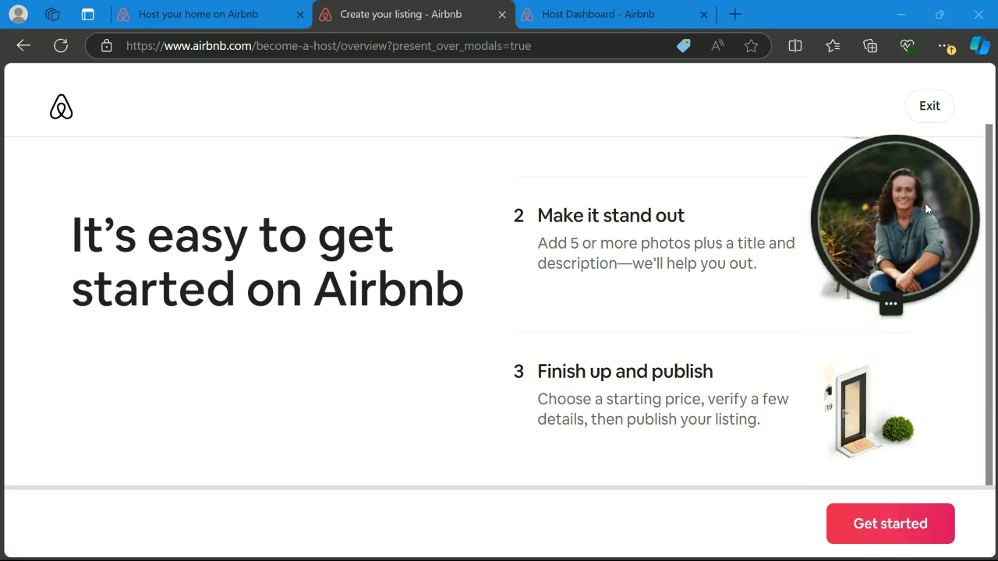
- Set the property type to House and the guest space to An entire place
click(889, 521)
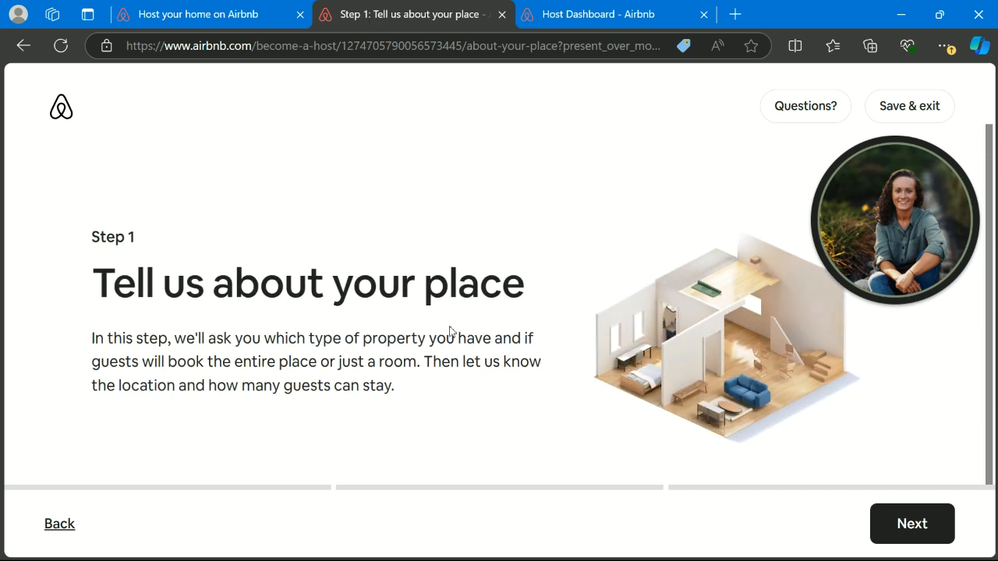
click(897, 537)
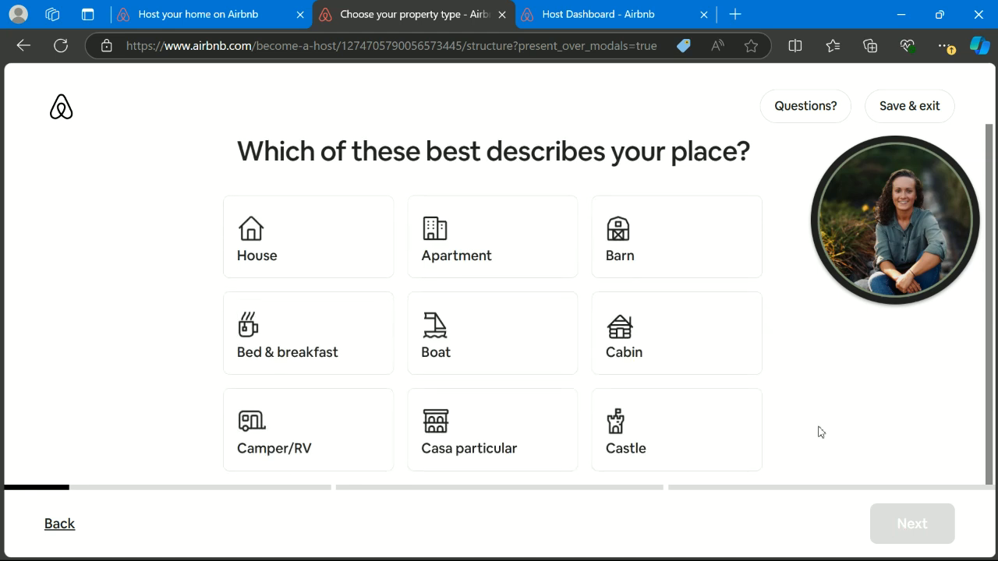
click(298, 241)
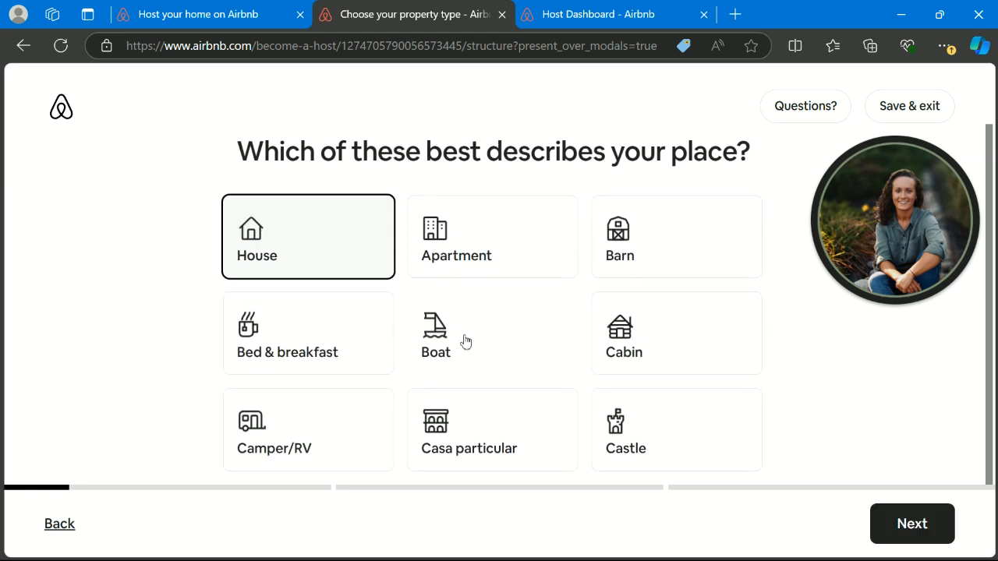
click(914, 524)
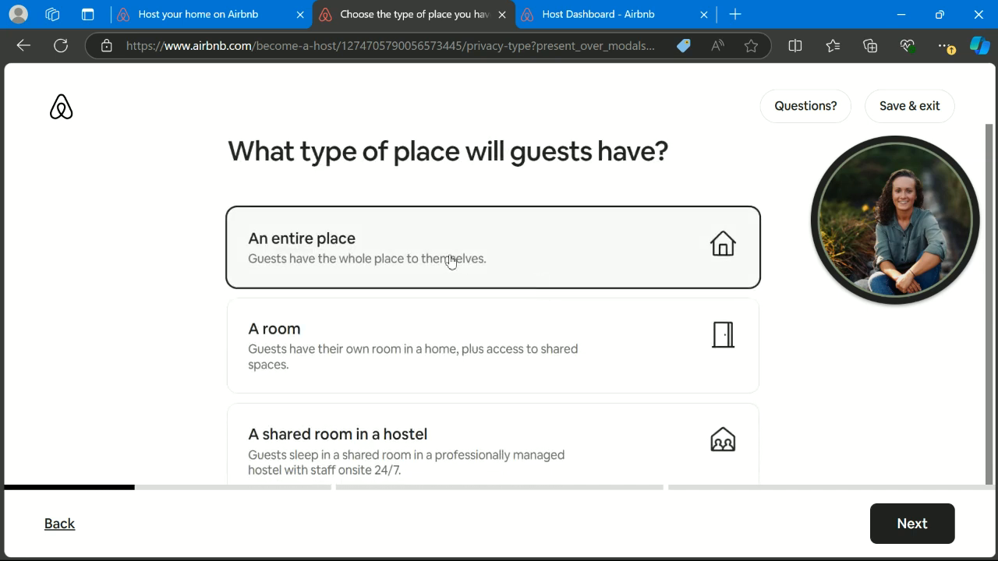
scroll(447, 258, down, 1)
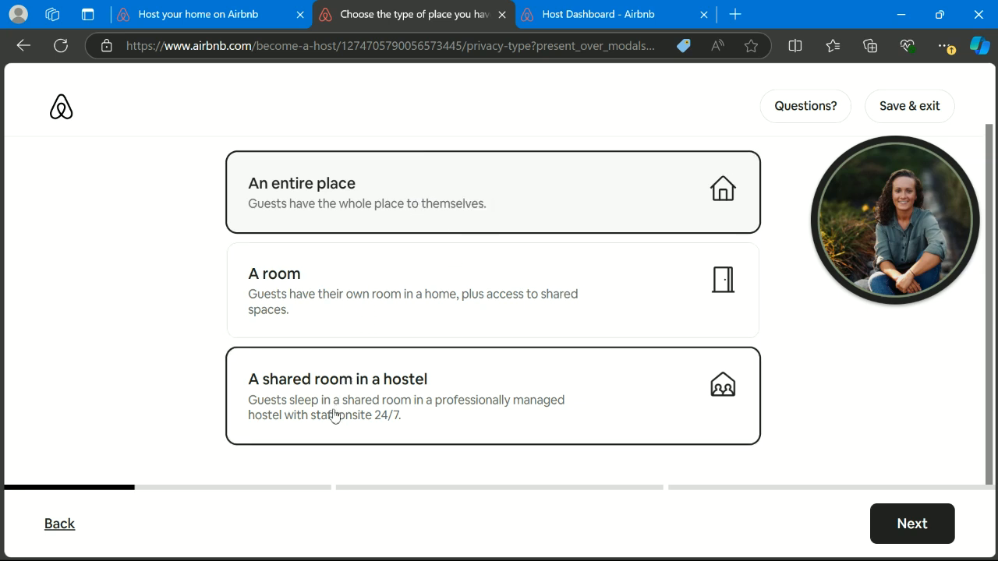
click(887, 530)
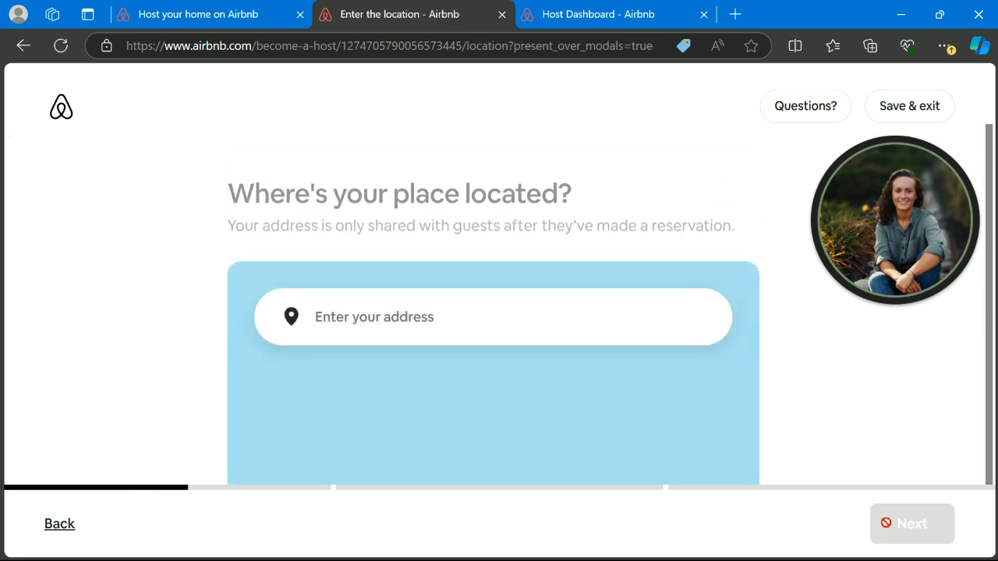
- Enter the place's street address, pick the Kansas City suggestion, and confirm the address and map pin
click(518, 308)
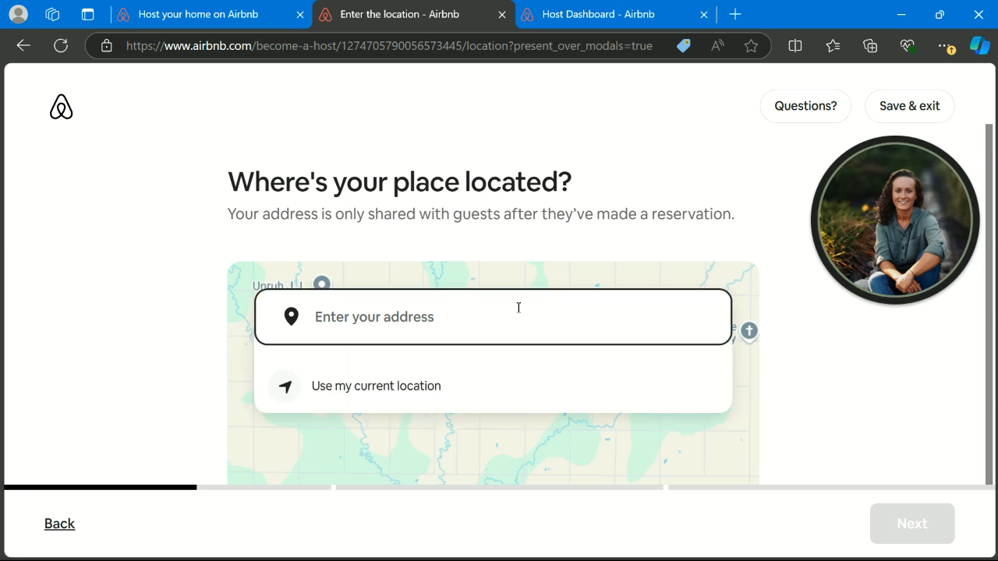
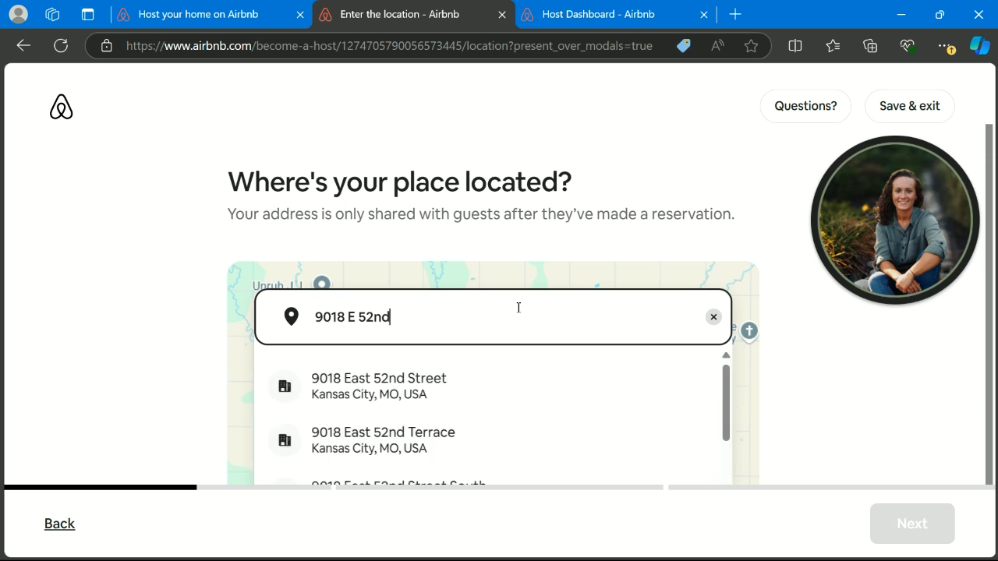
click(421, 382)
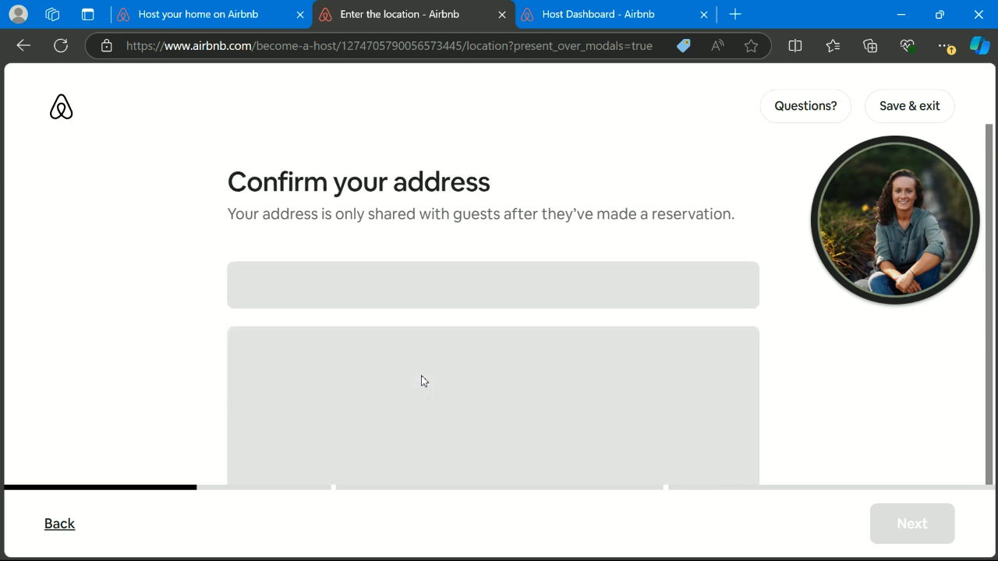
scroll(489, 321, down, 1)
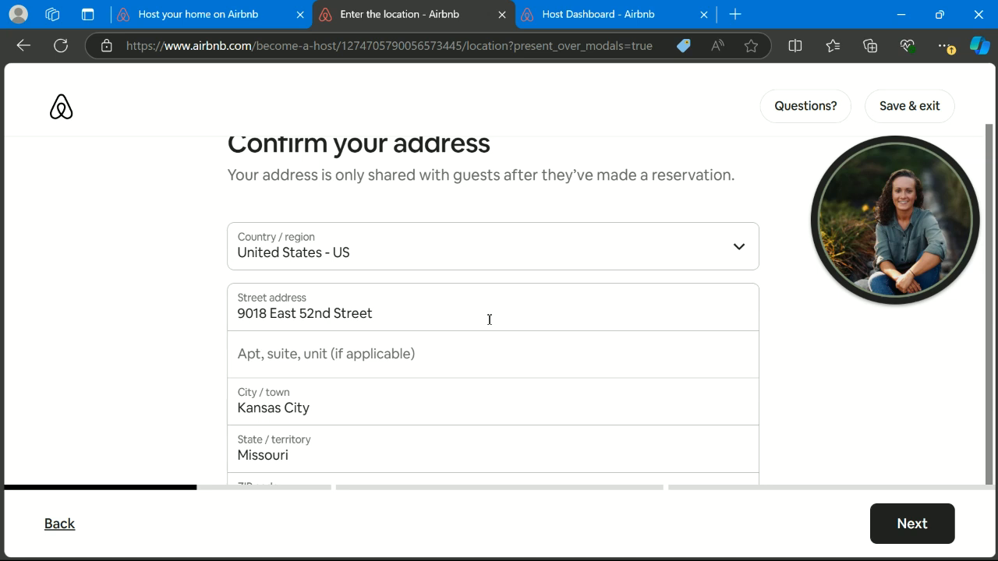
click(903, 526)
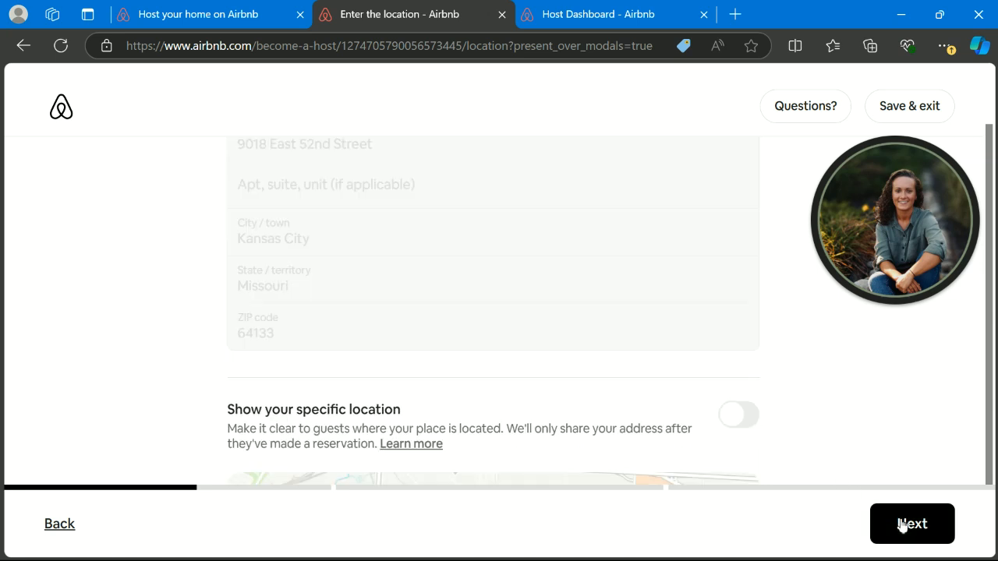
scroll(837, 444, down, 3)
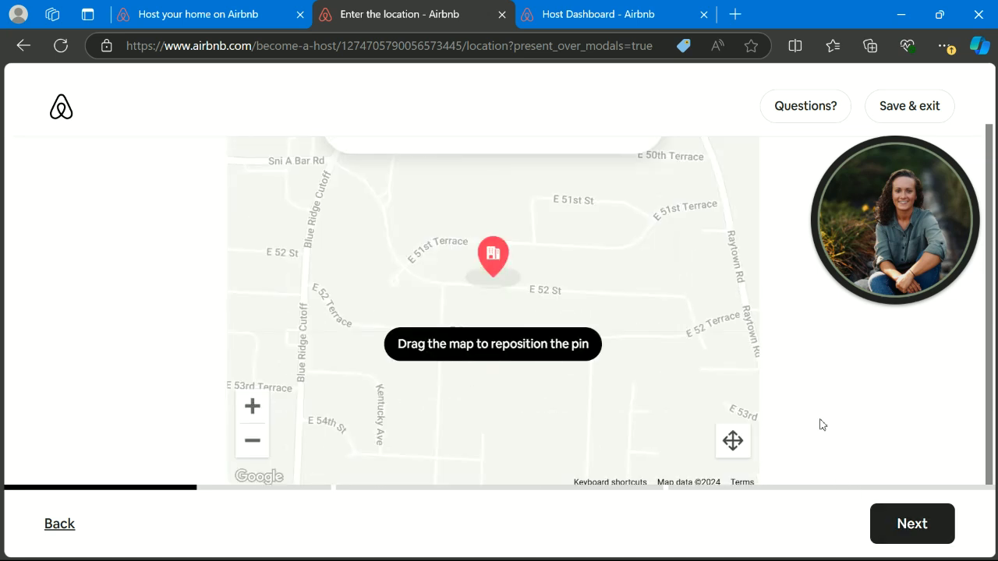
click(909, 522)
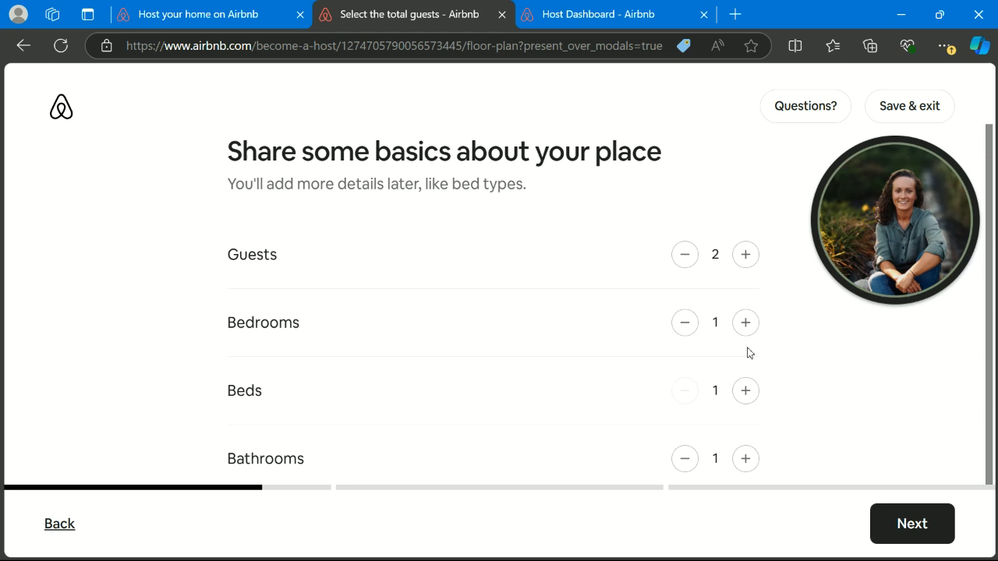
- Set guests to 4, keeping one bedroom, bed and bathroom, and move on to Step 2
scroll(748, 348, down, 1)
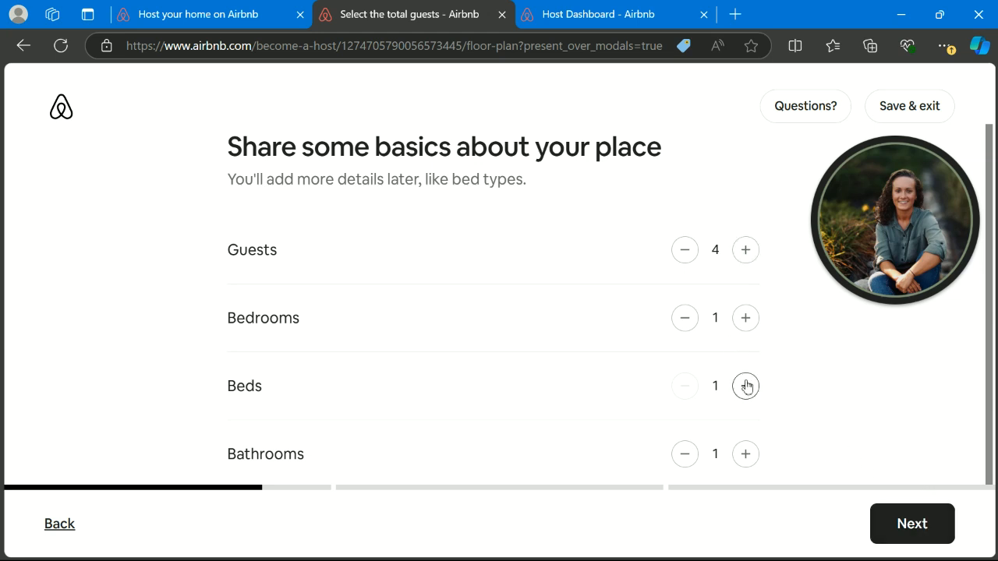
click(904, 524)
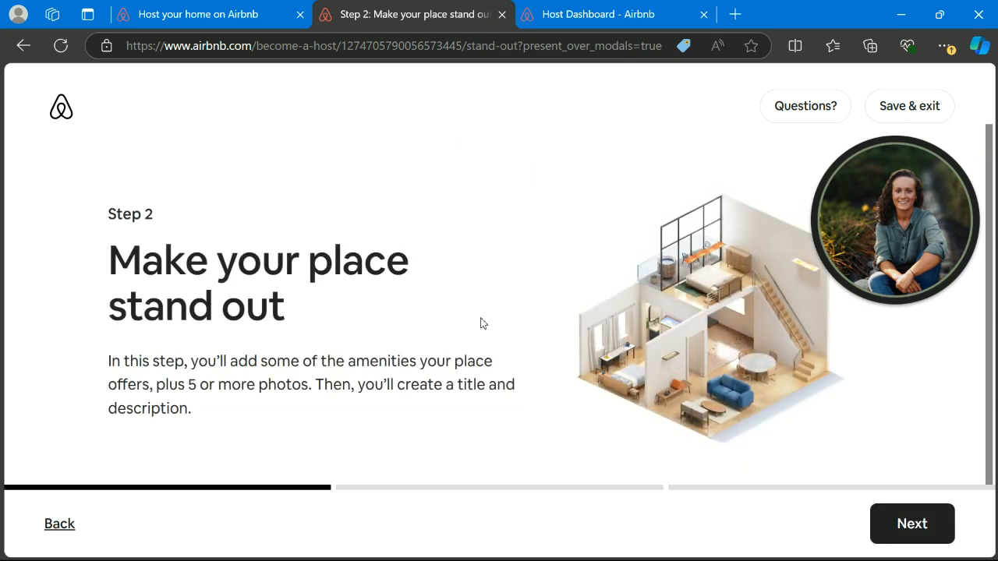
- Mark Wifi, TV, Washer and Dedicated workspace as offered amenities
click(904, 522)
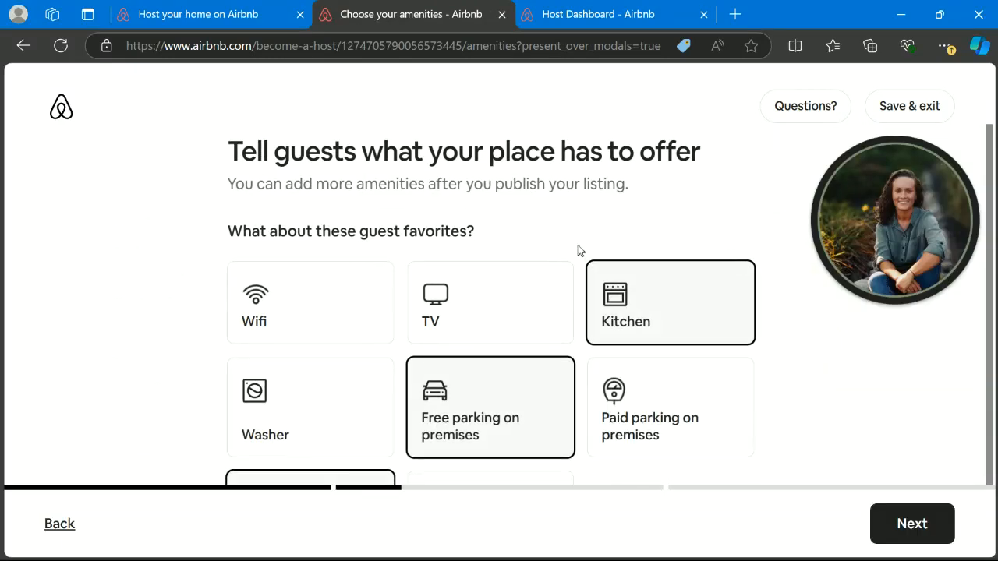
scroll(353, 296, down, 2)
scroll(351, 294, up, 2)
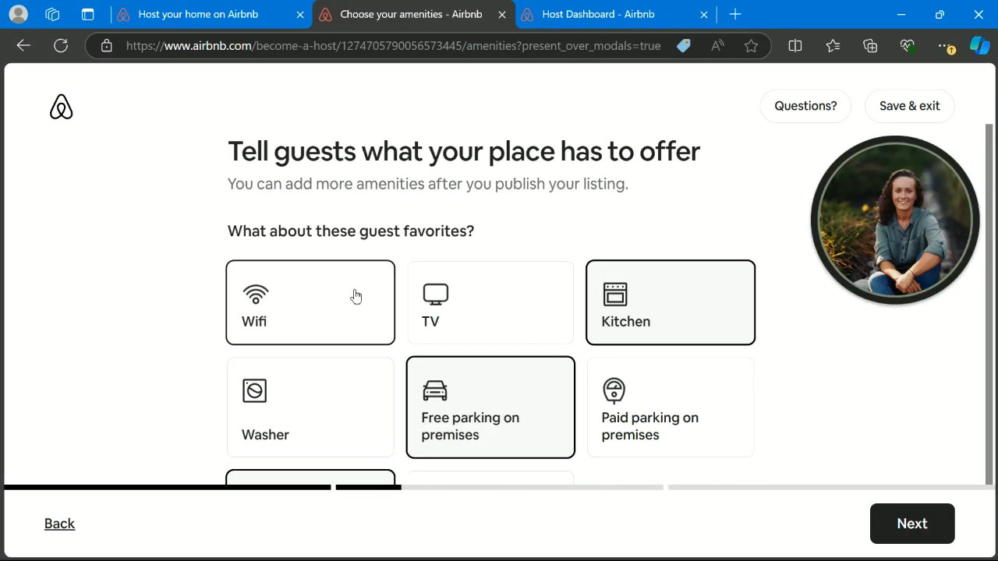
click(279, 303)
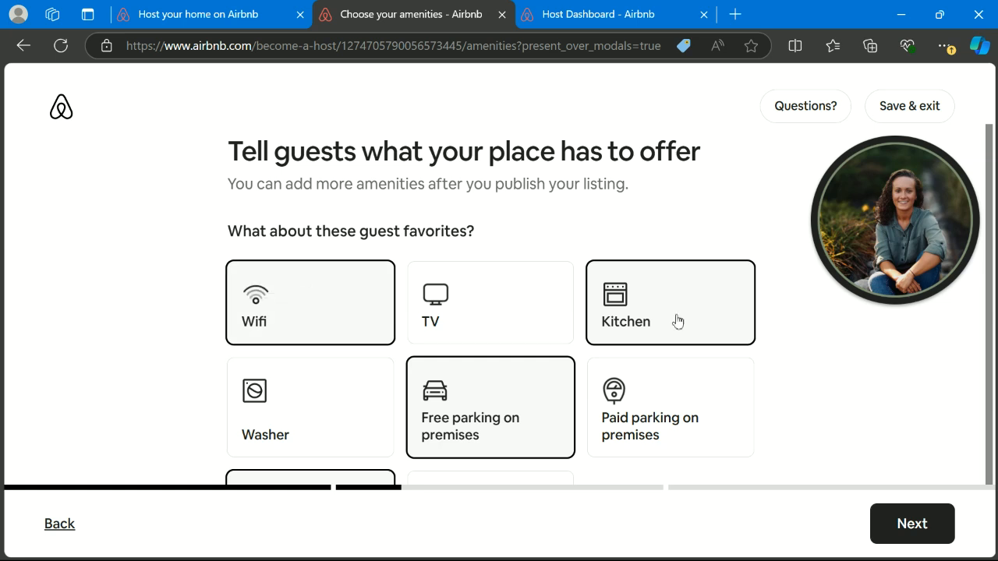
click(527, 295)
scroll(445, 374, down, 2)
click(346, 298)
click(504, 410)
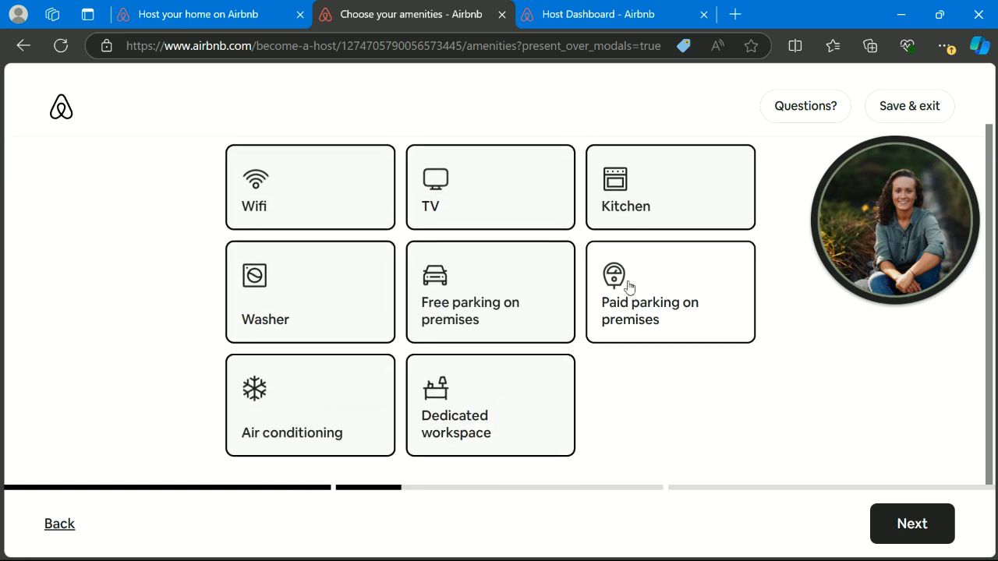
- Add Pool, BBQ grill, outdoor dining area and fire pit as standout amenities
scroll(905, 446, down, 2)
scroll(825, 401, down, 2)
click(372, 231)
click(330, 334)
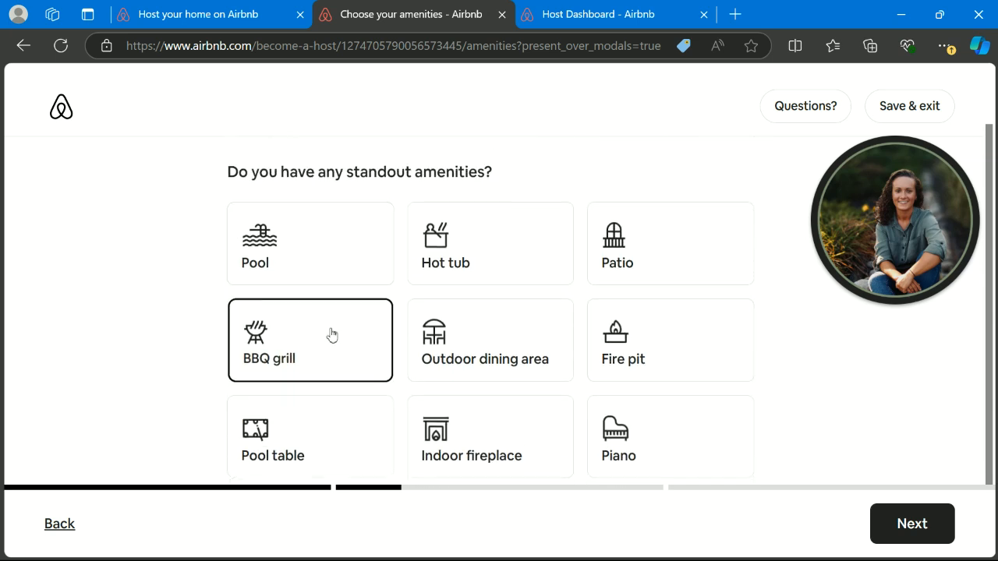
scroll(659, 342, down, 1)
click(640, 246)
click(530, 241)
- Mark smoke alarm, carbon monoxide alarm, first aid kit and fire extinguisher as safety items
scroll(557, 319, down, 2)
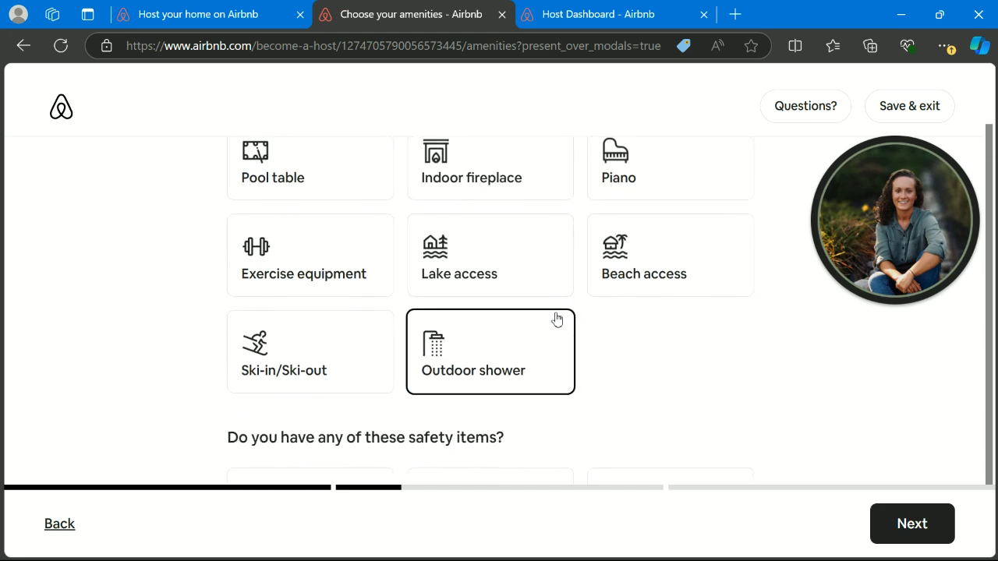
scroll(636, 355, down, 2)
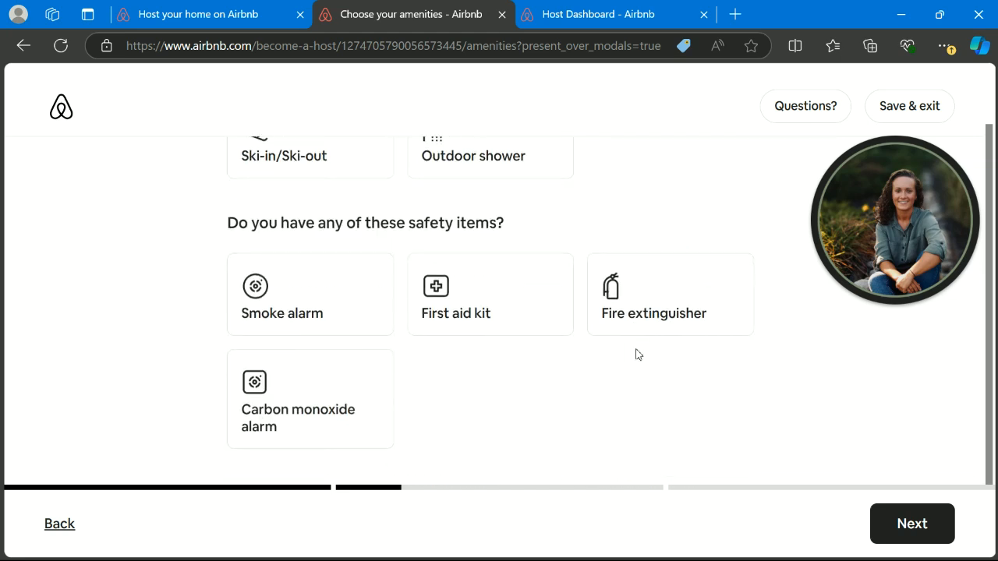
scroll(636, 355, down, 1)
scroll(637, 353, up, 2)
scroll(636, 353, down, 2)
click(358, 296)
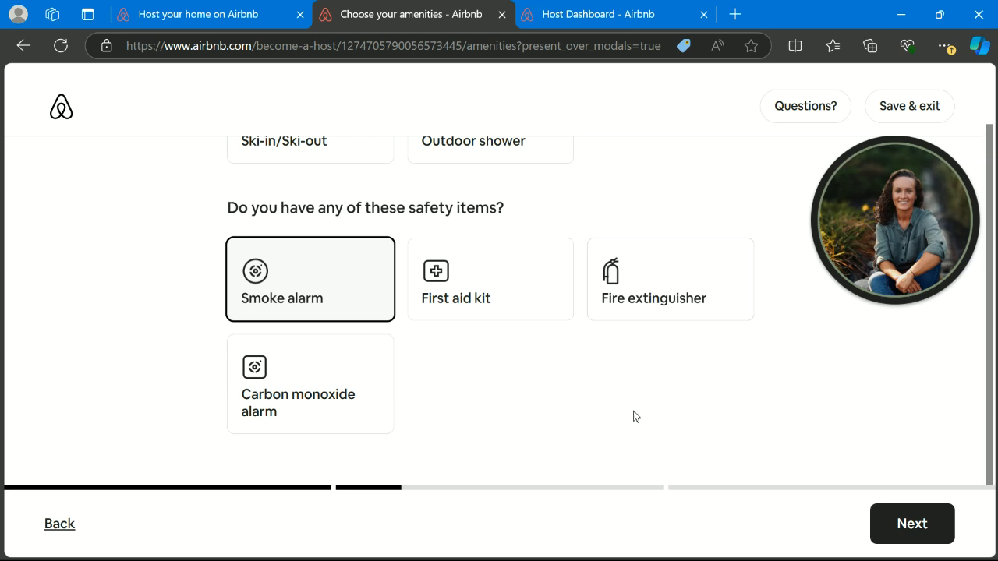
click(375, 387)
click(501, 252)
click(622, 291)
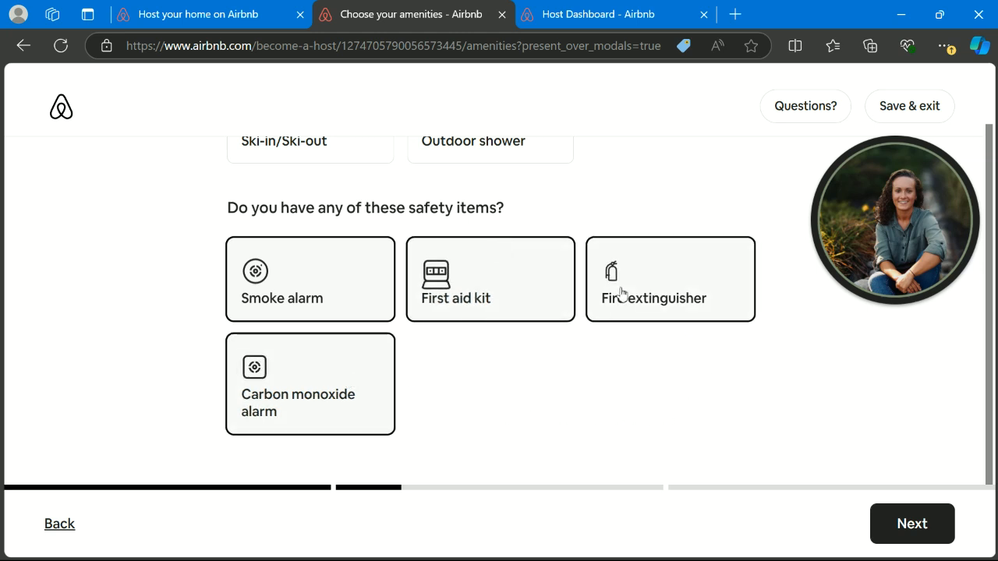
click(909, 526)
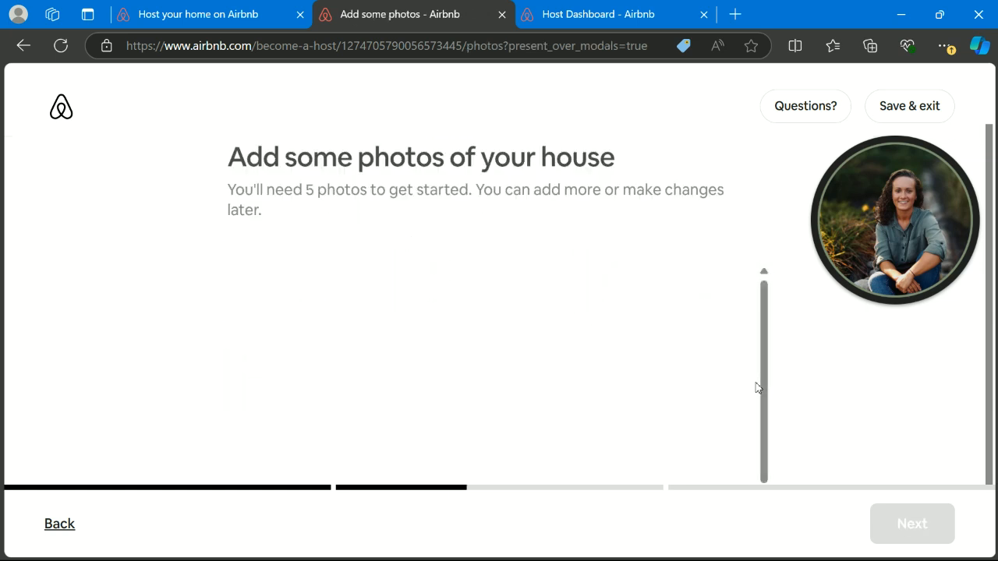
- Browse for photos and open the Desktop > Personal > TinyHouse folder
scroll(441, 296, down, 2)
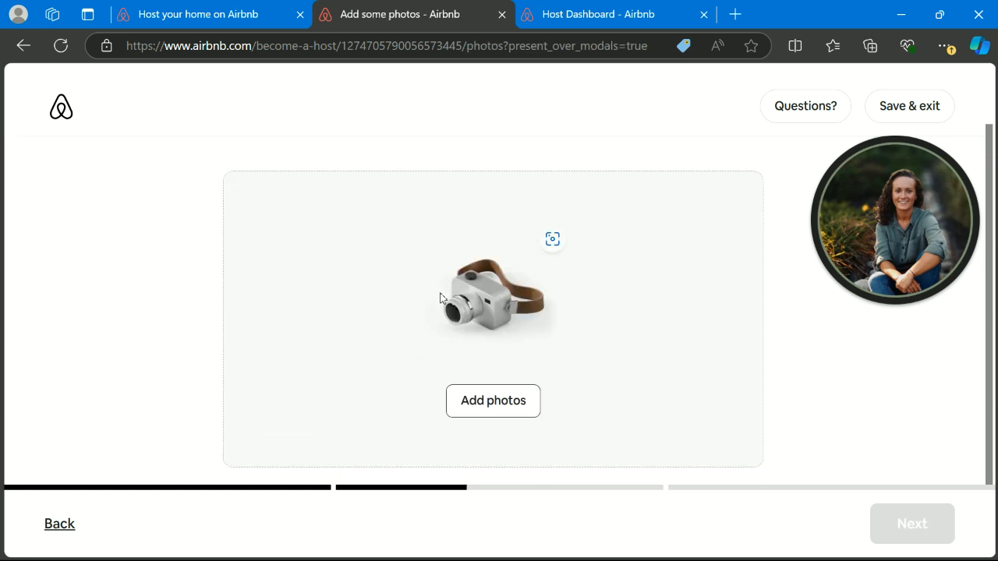
click(504, 405)
click(503, 372)
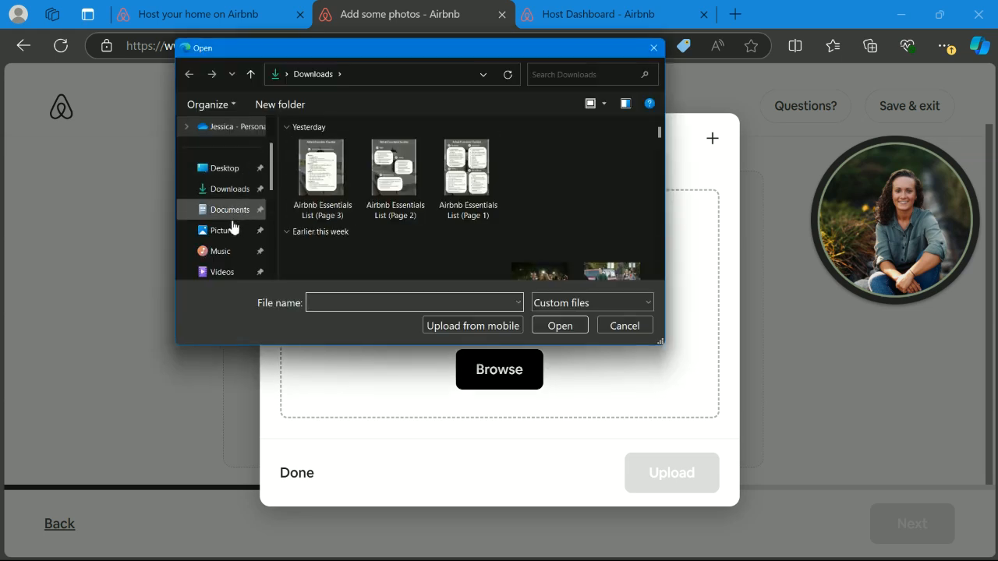
click(223, 178)
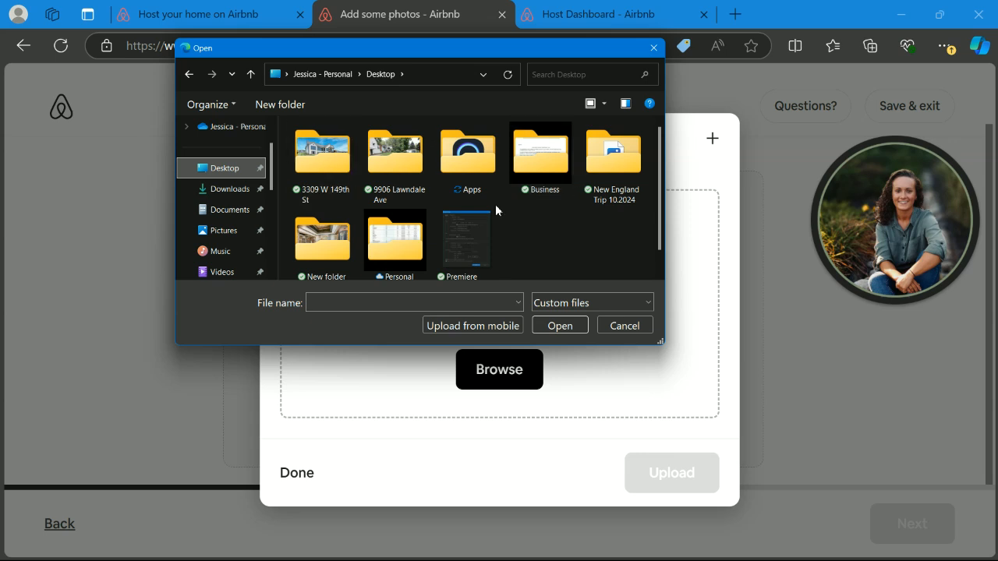
scroll(495, 204, down, 1)
double_click(389, 203)
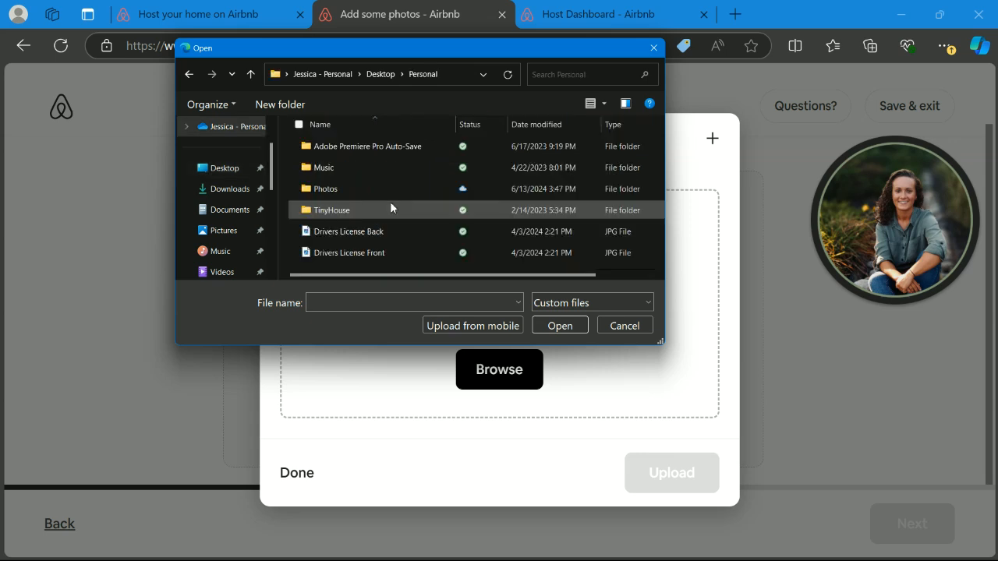
double_click(356, 209)
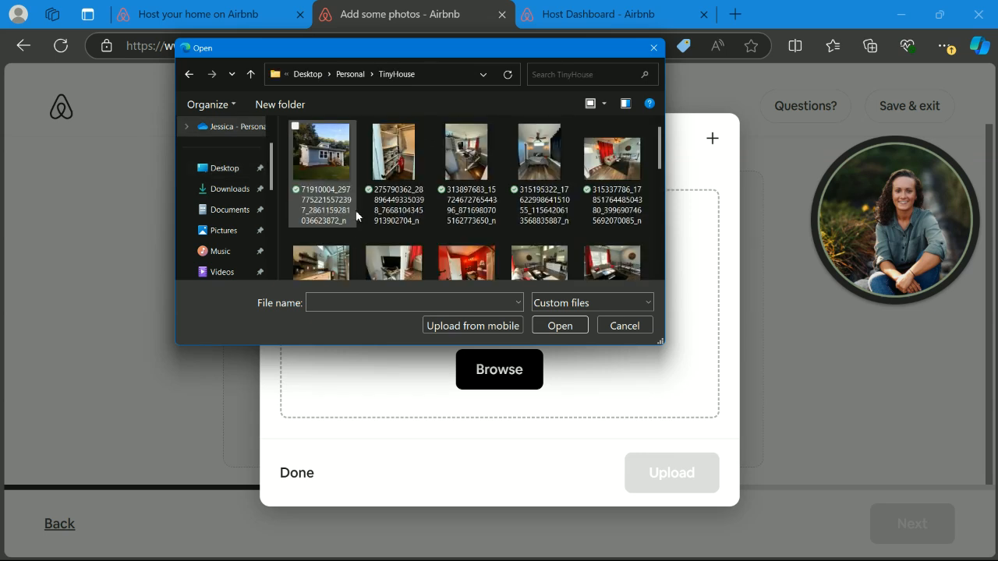
- Select eight house photos, starting with the exterior shot, and load them into the upload window
click(324, 163)
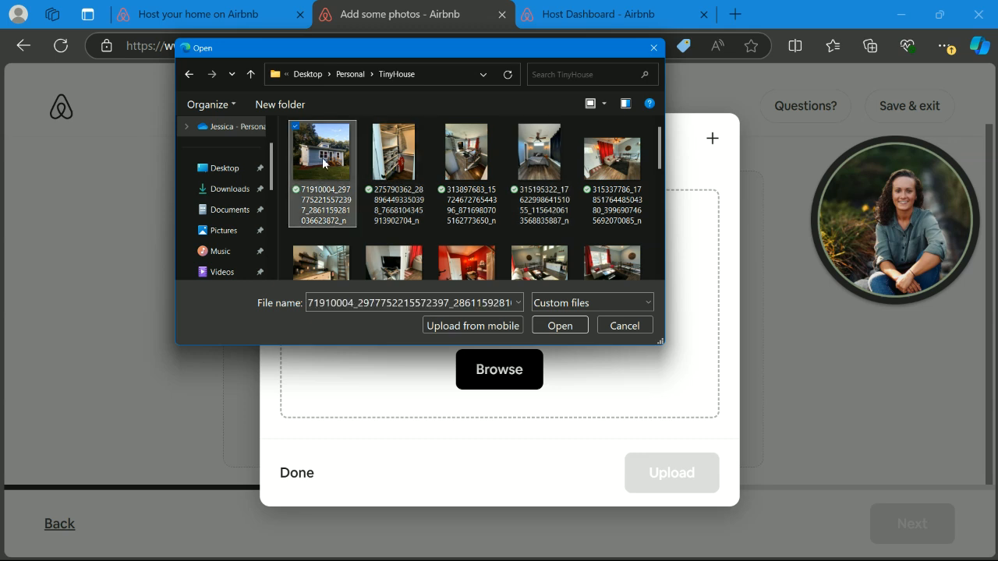
shift+click(485, 167)
shift+click(551, 170)
shift+click(611, 173)
ctrl+click(394, 165)
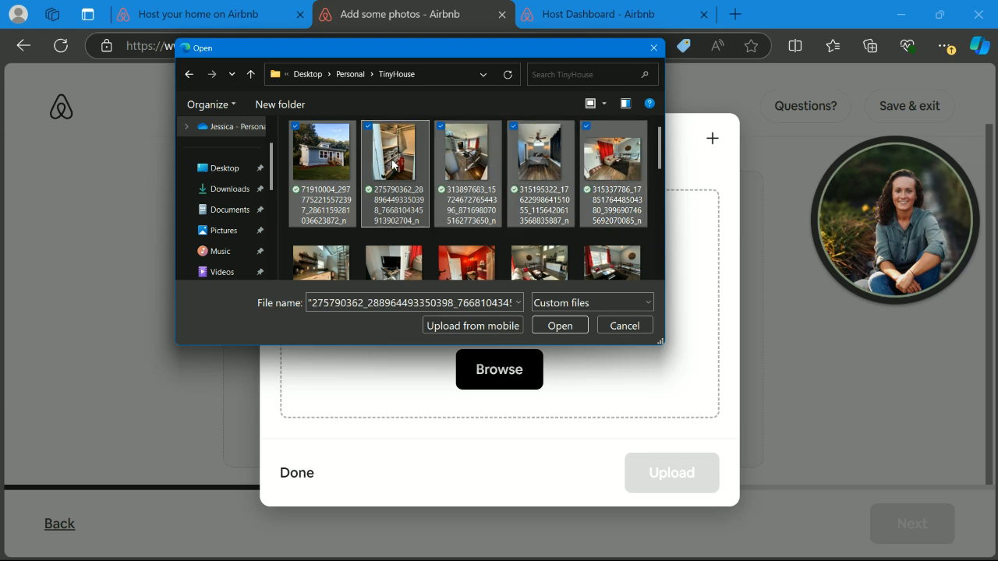
scroll(394, 165, down, 3)
scroll(394, 166, up, 1)
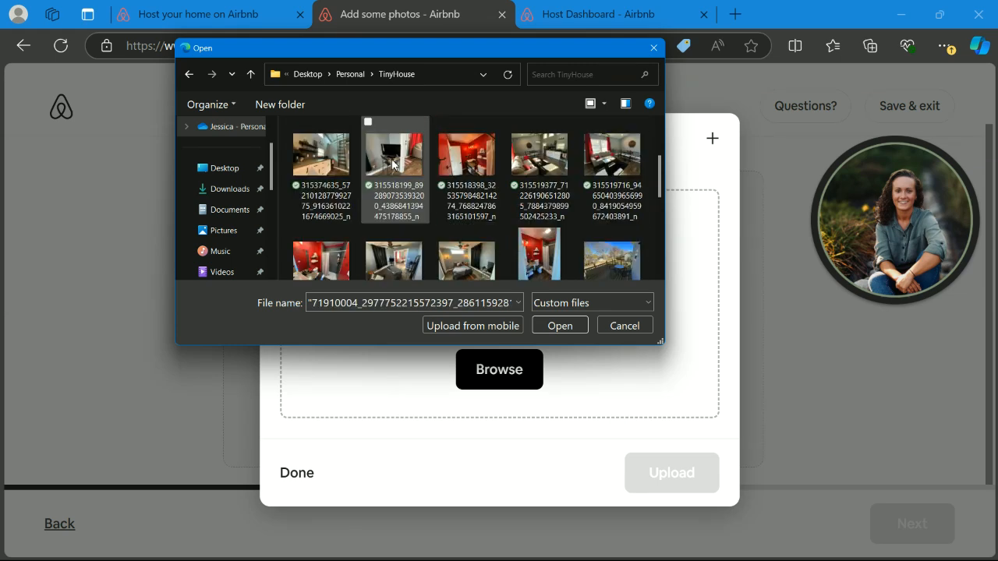
ctrl+click(346, 163)
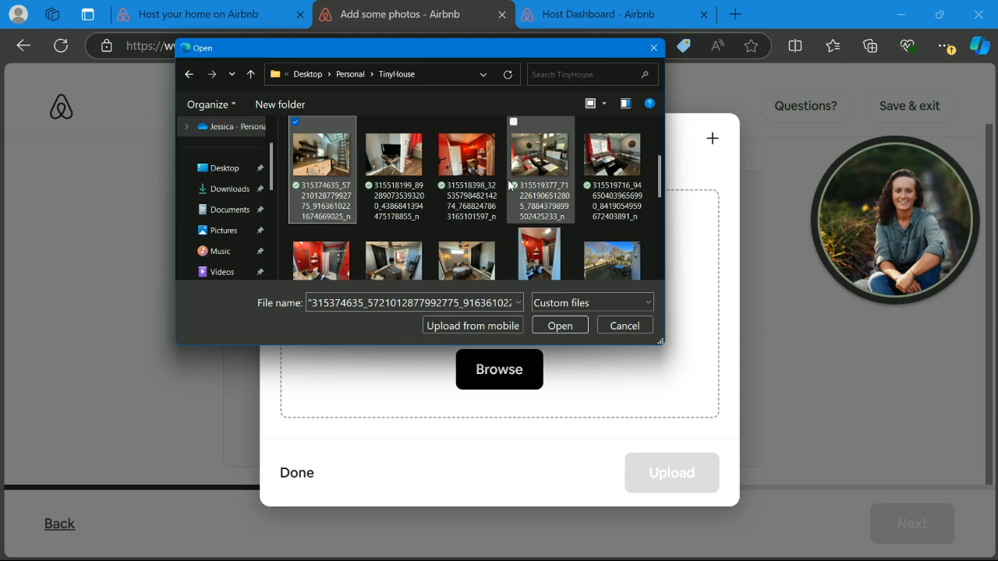
ctrl+click(478, 169)
ctrl+click(544, 175)
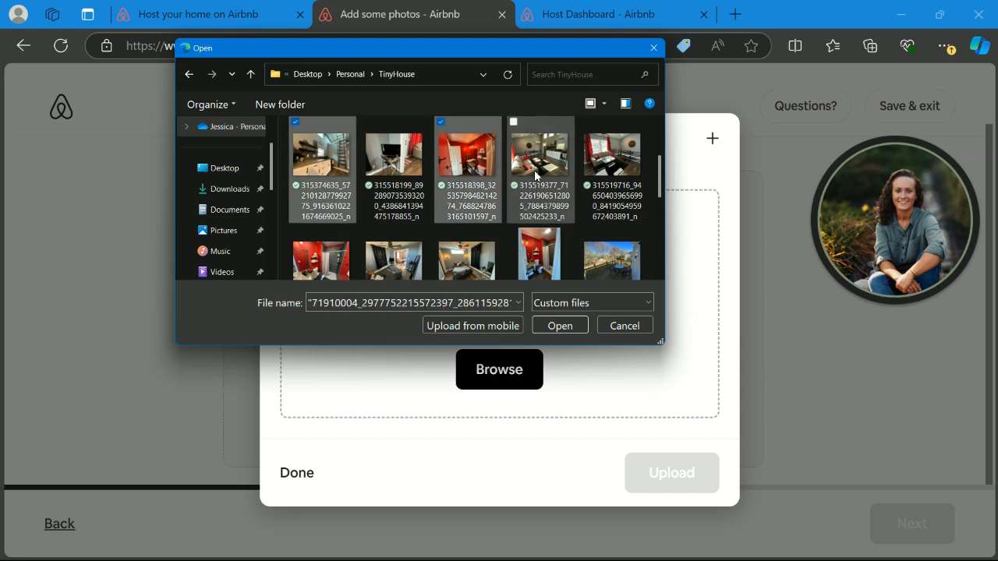
ctrl+click(616, 177)
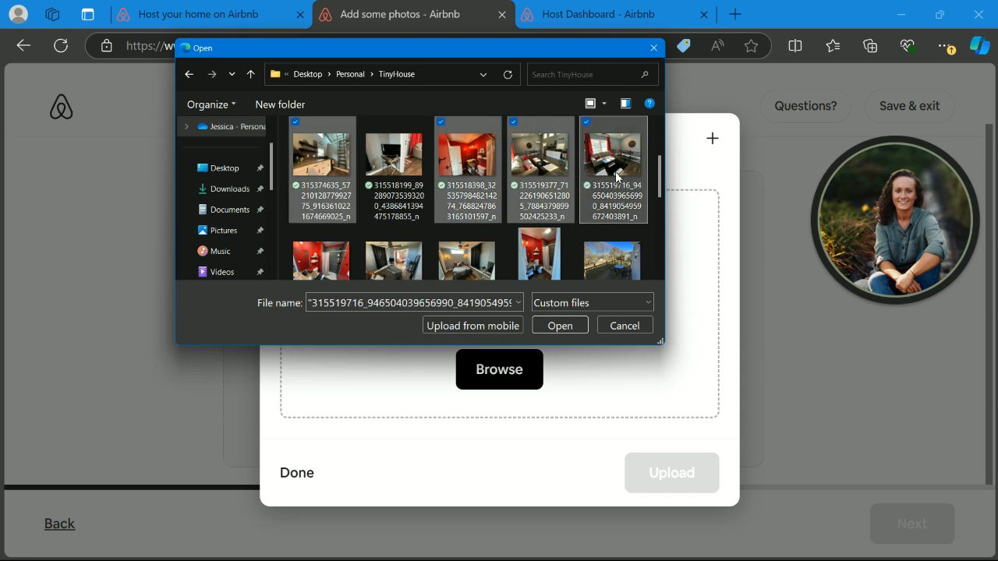
click(561, 329)
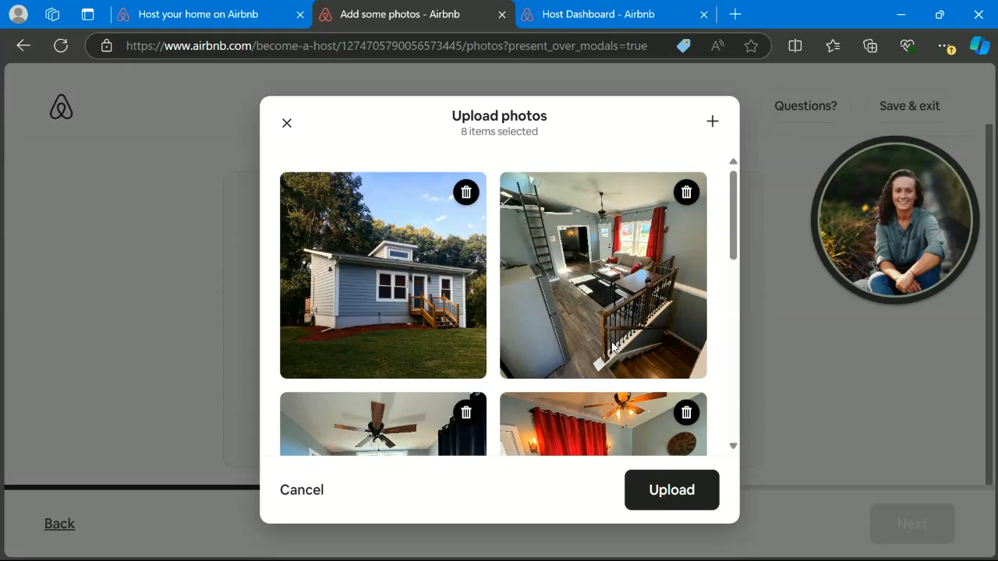
scroll(651, 281, down, 5)
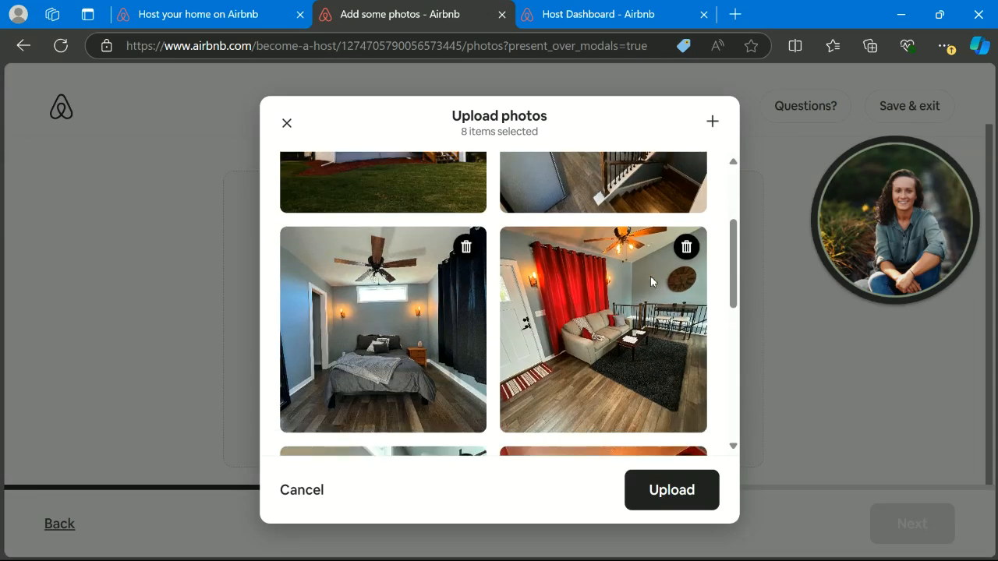
- Upload the eight photos, retrying once after the upload error
scroll(651, 281, down, 2)
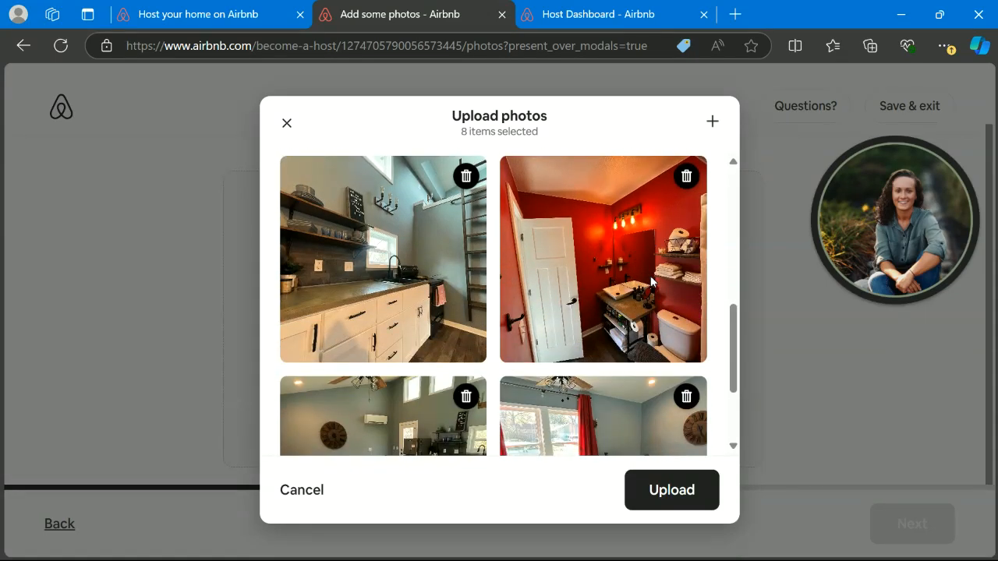
scroll(652, 283, down, 2)
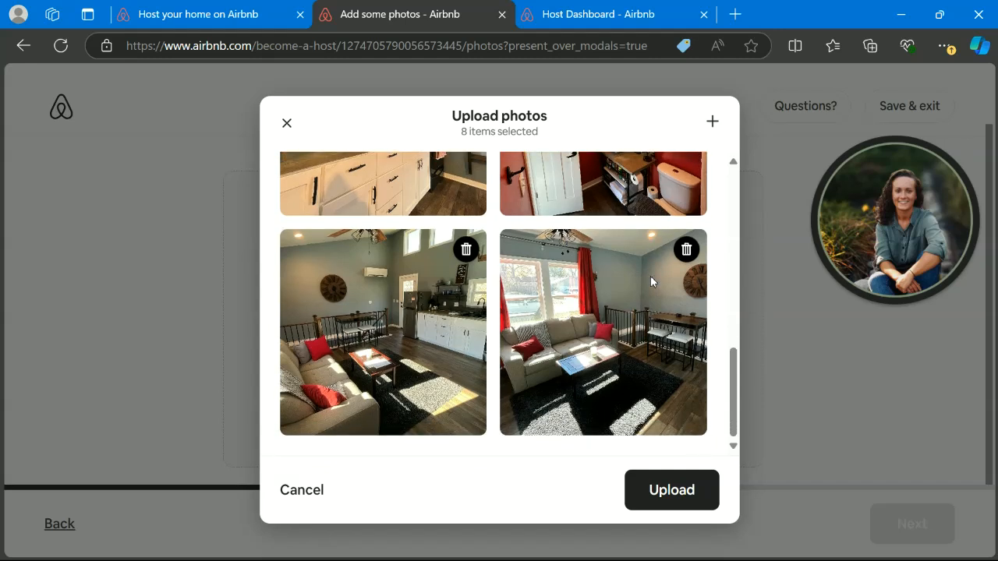
click(671, 495)
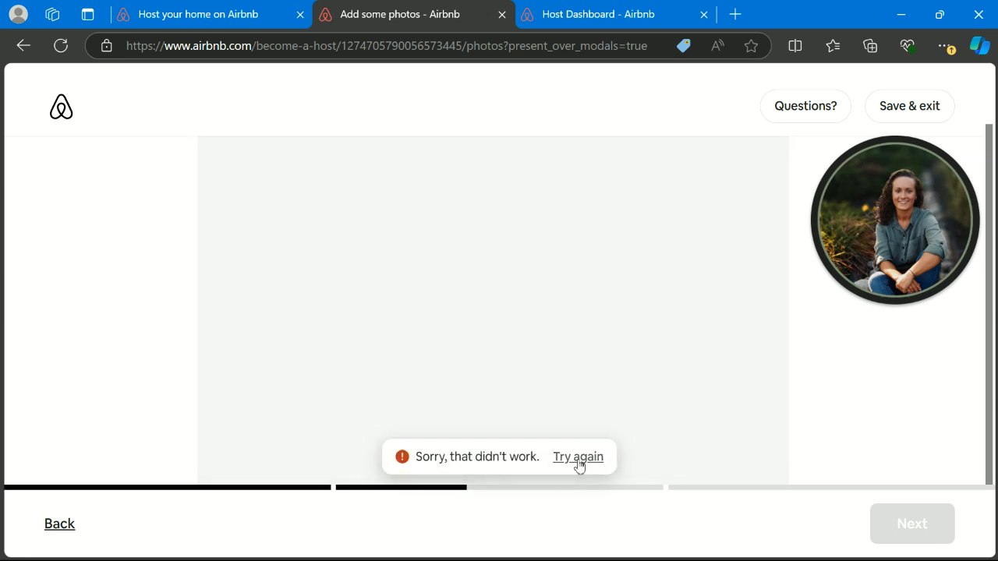
click(578, 457)
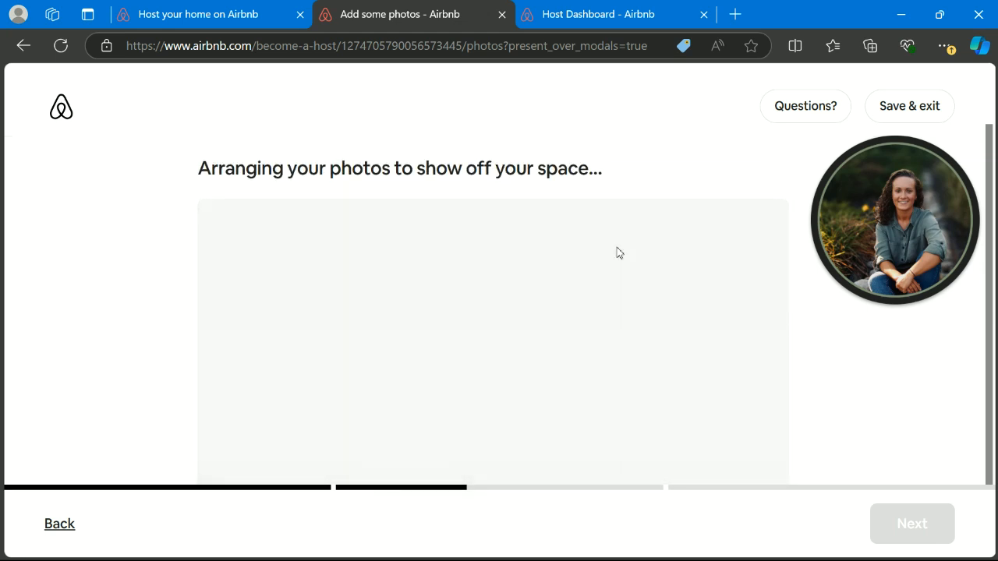
scroll(620, 253, down, 3)
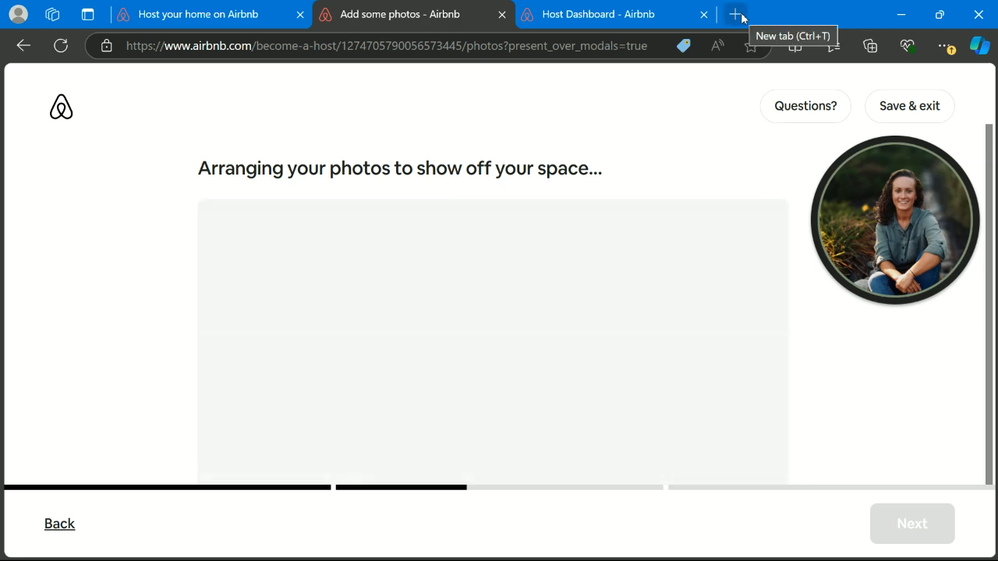
- Open chatgpt.com in a new browser tab
click(740, 14)
click(589, 41)
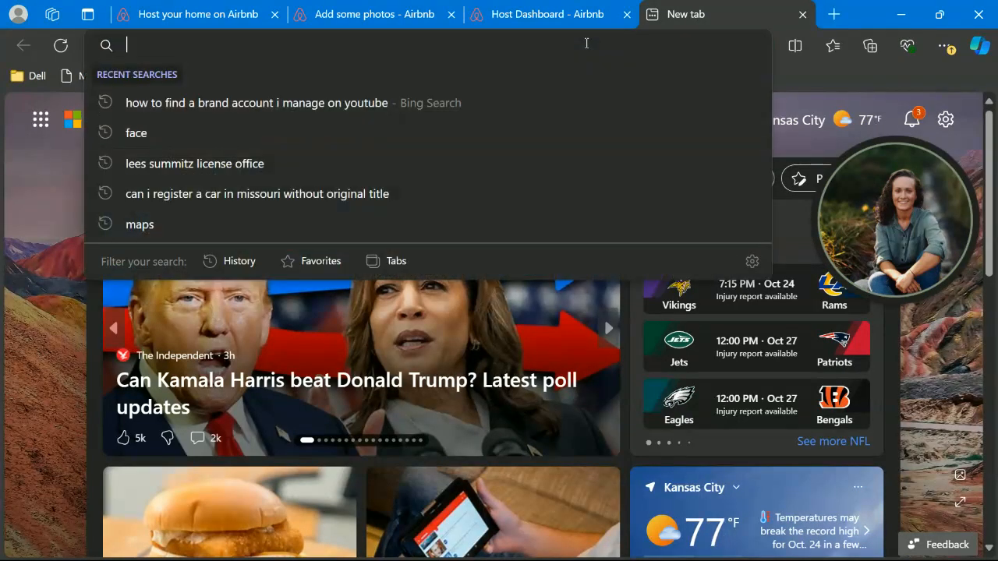
text(chat)
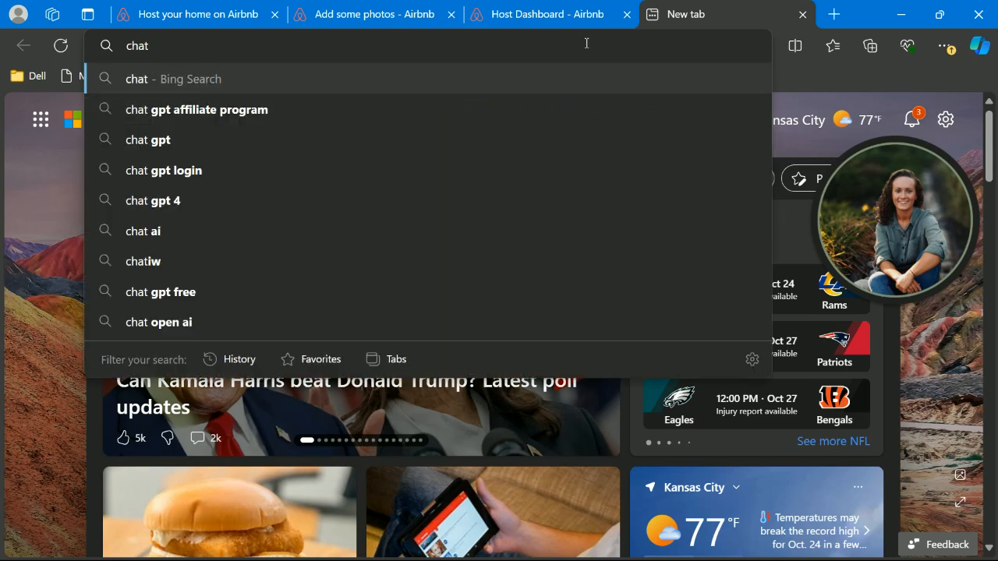
text(gpt.com)
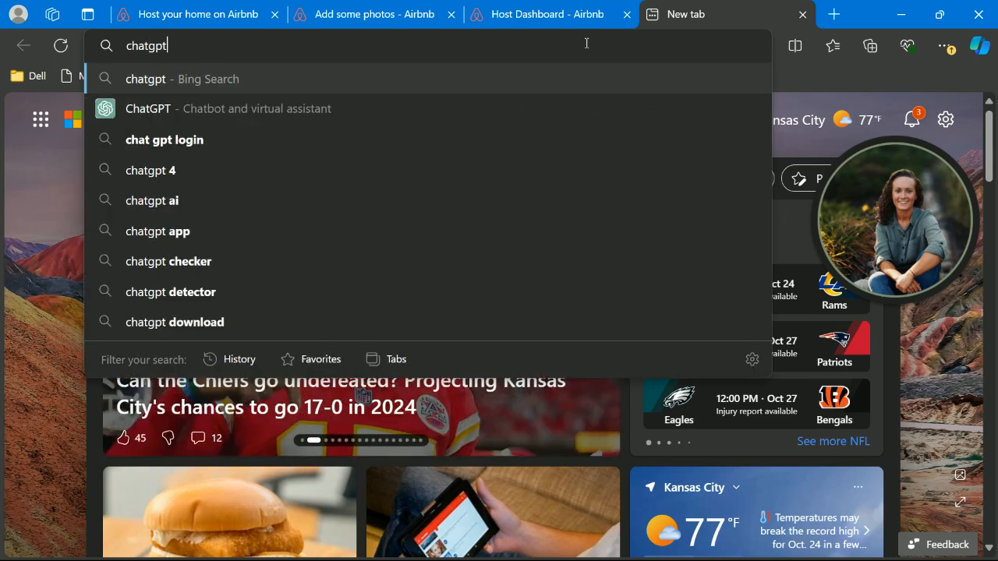
key(Return)
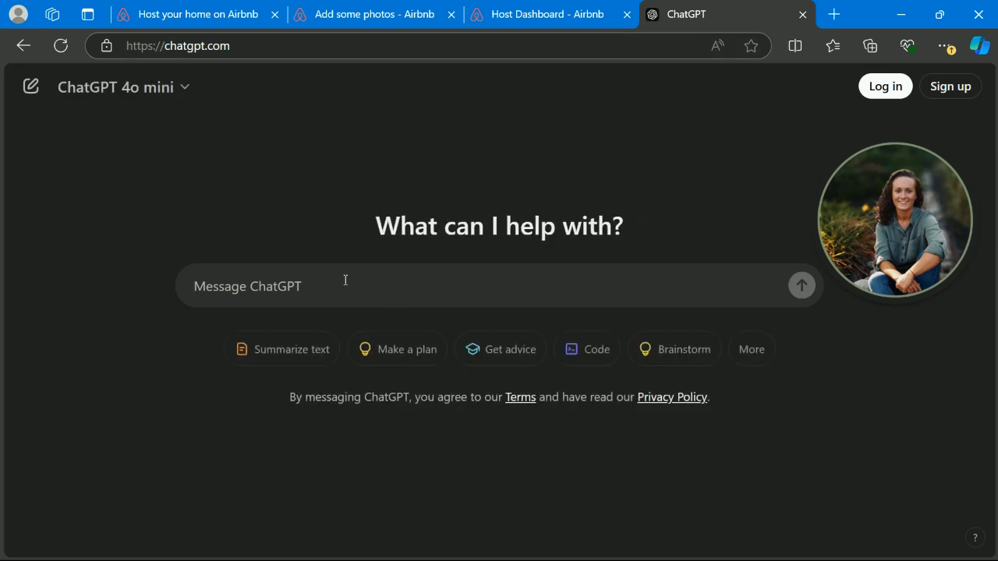
- Ask ChatGPT for an Airbnb description of a Kansas City tiny house and select the whole reply
text(write me an)
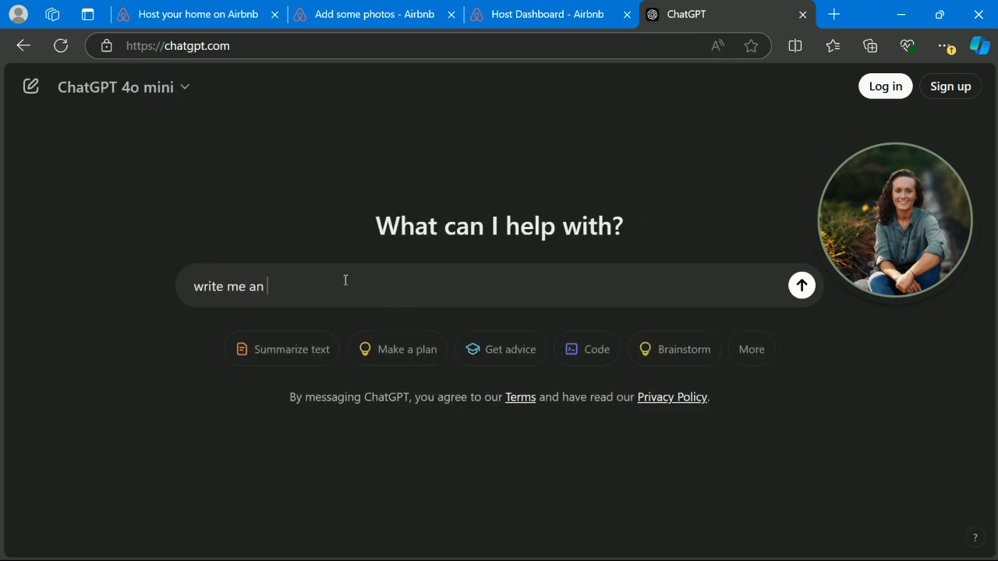
text( airbnb description of a )
text(tinyhous)
text(e property )
text(in Kanasas City)
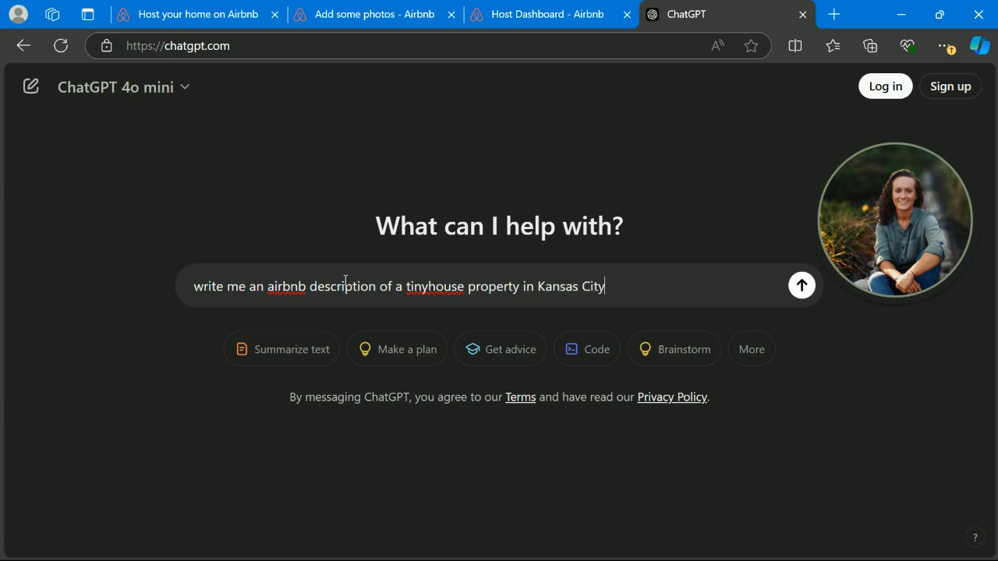
key(Return)
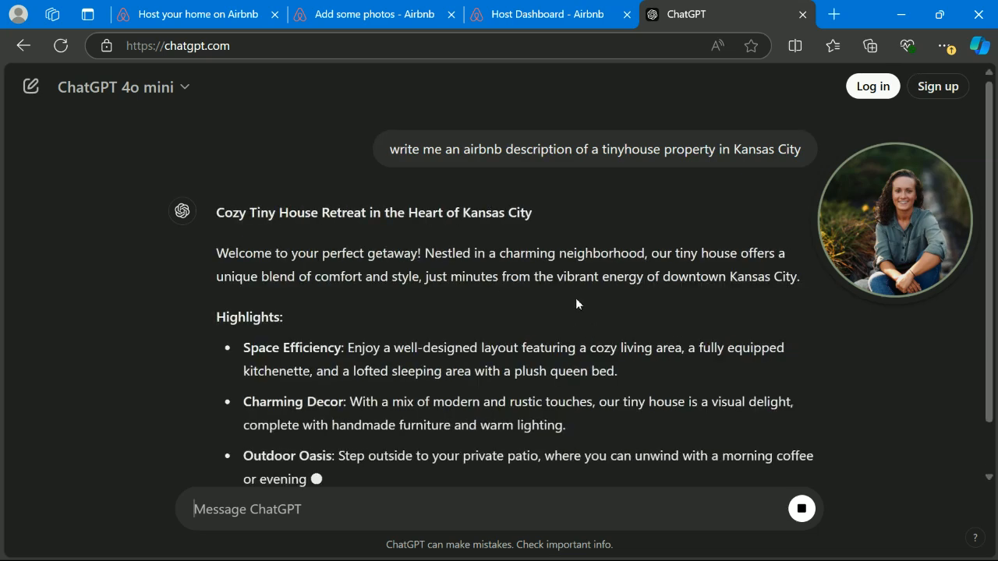
scroll(374, 298, down, 3)
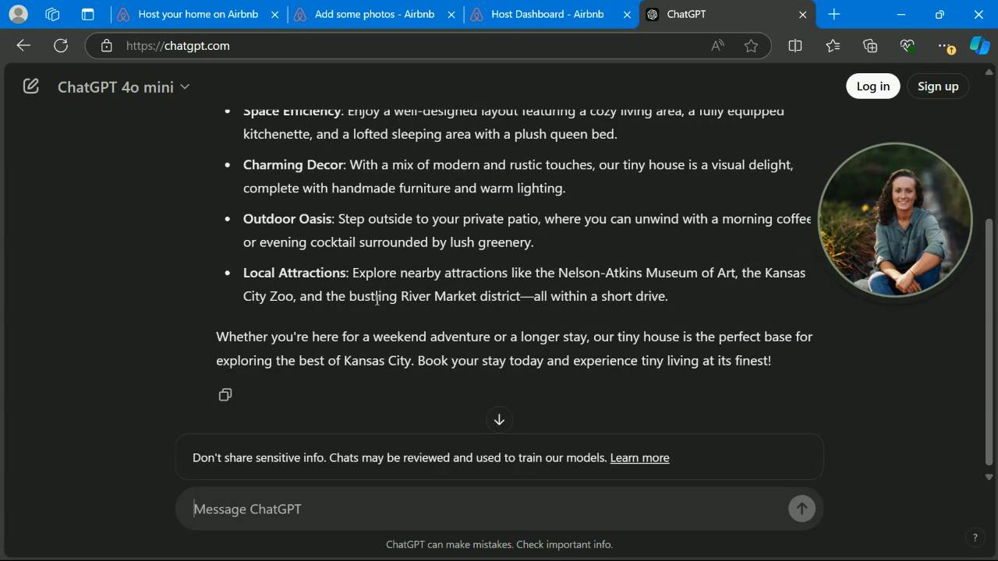
scroll(376, 300, up, 3)
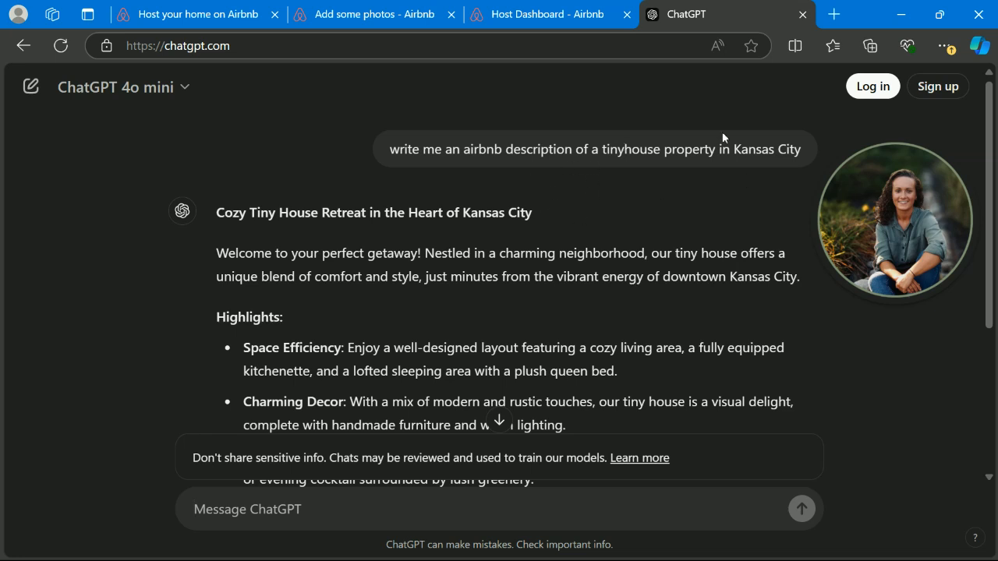
scroll(487, 252, down, 1)
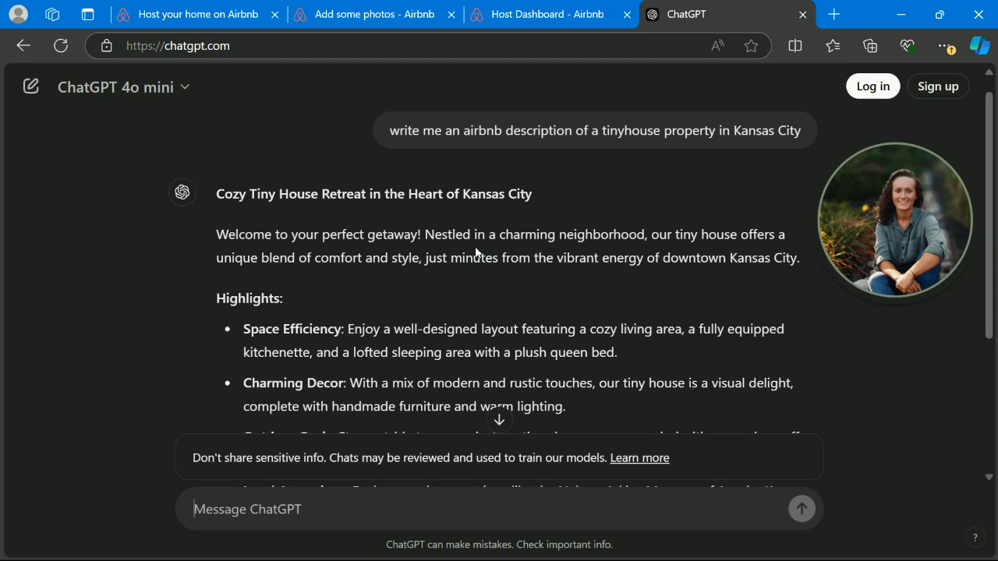
scroll(475, 251, down, 5)
scroll(478, 248, up, 1)
double_click(482, 258)
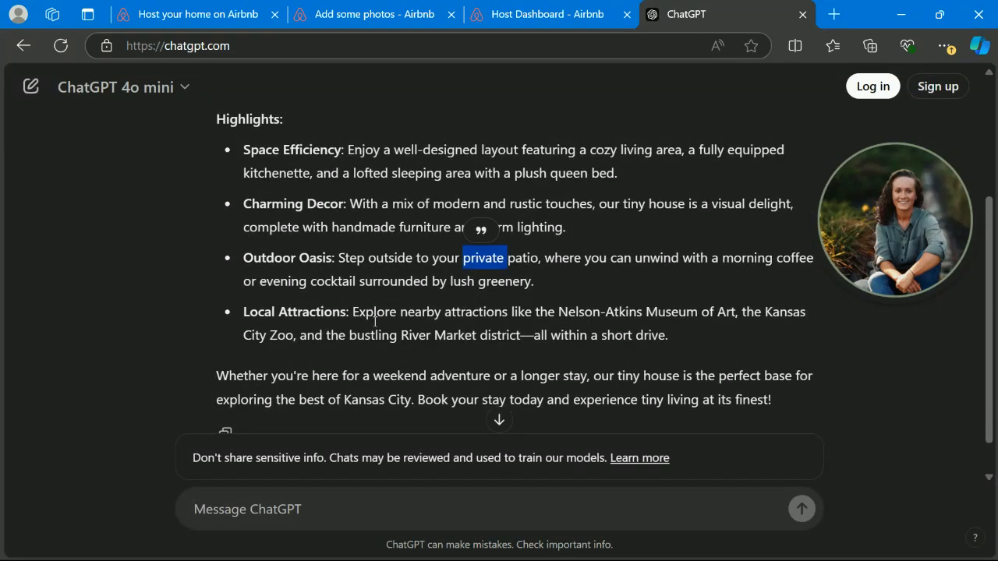
scroll(463, 368, down, 1)
drag(790, 380, 216, 223)
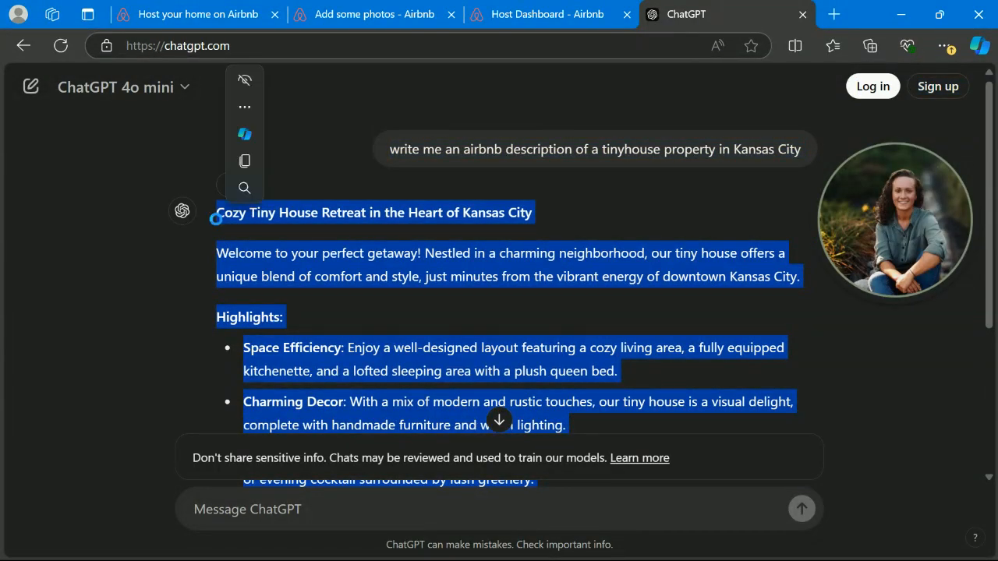
- Return to the Airbnb photo step, reload it and dismiss the photo-sorting tip
click(559, 19)
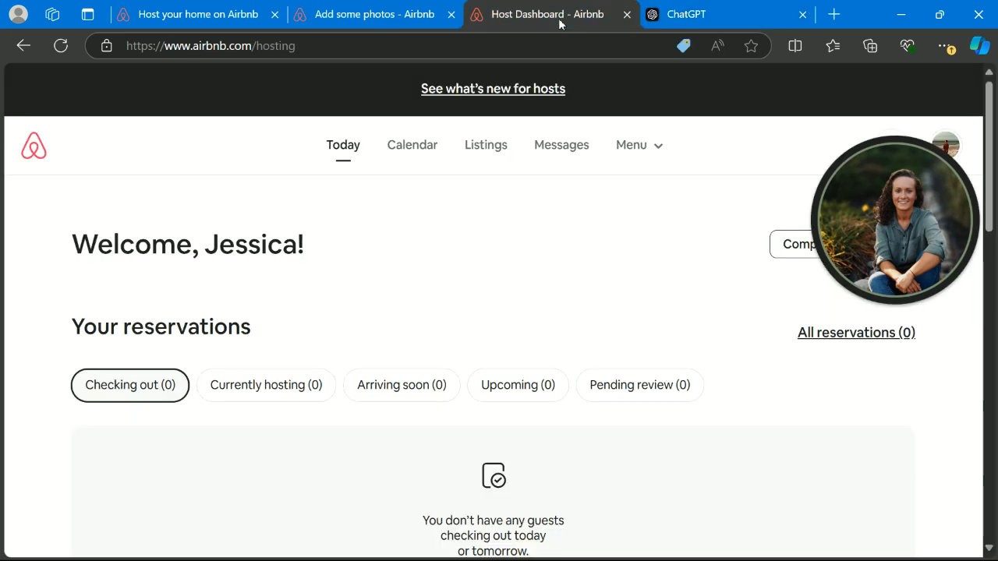
click(406, 23)
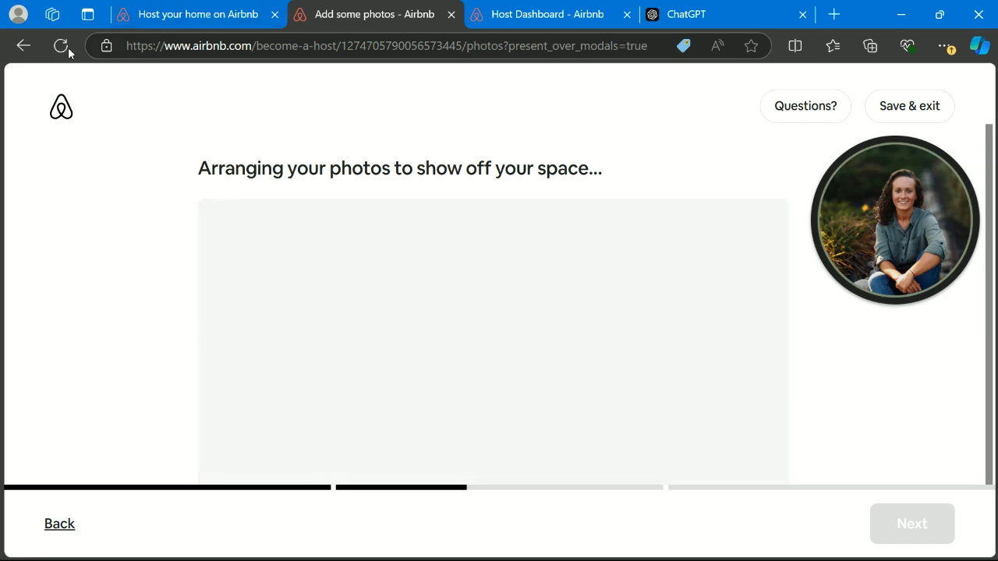
click(62, 47)
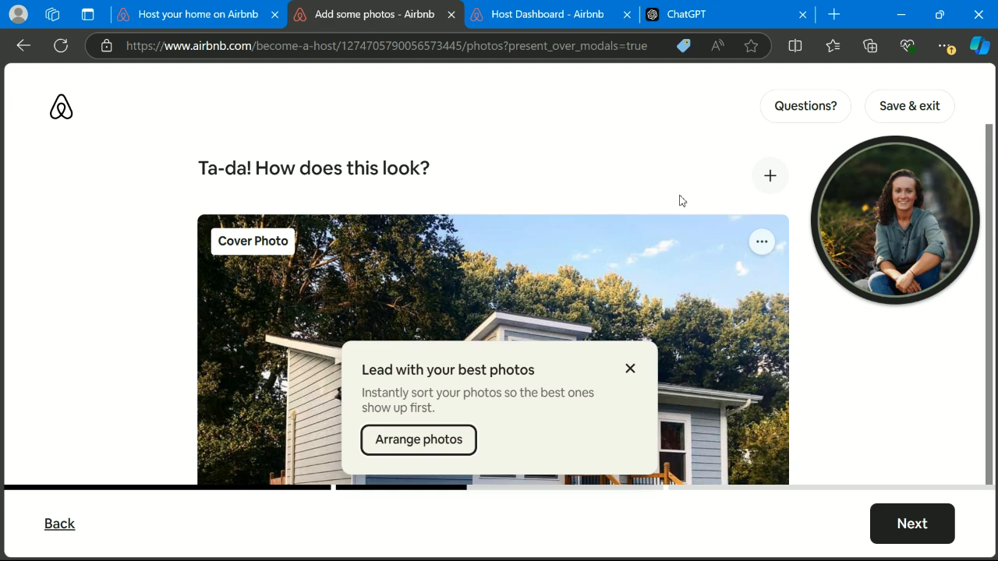
click(630, 368)
- Make the house exterior shot the cover photo and proceed to the title step
scroll(571, 316, down, 3)
scroll(569, 310, down, 7)
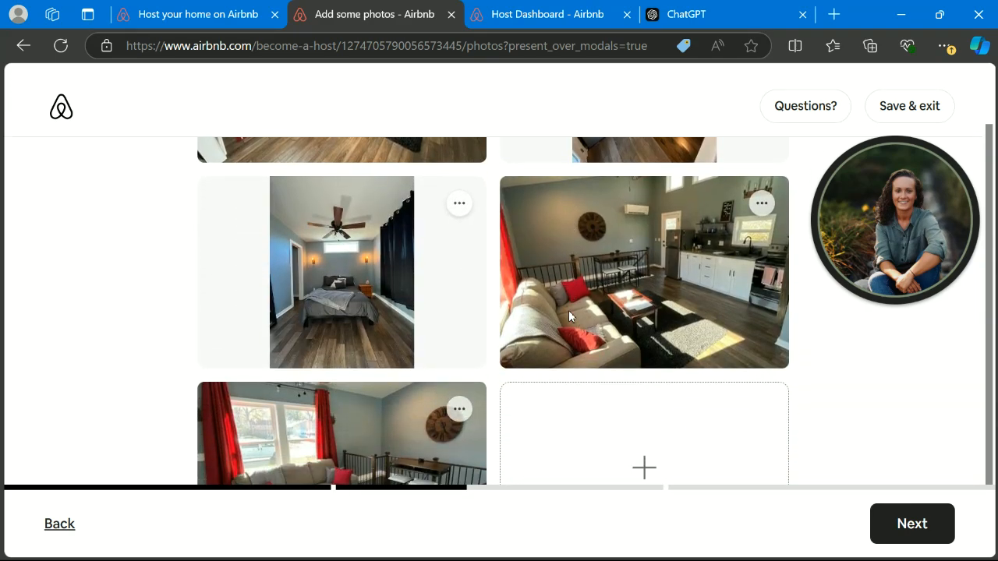
scroll(568, 312, up, 1)
click(459, 300)
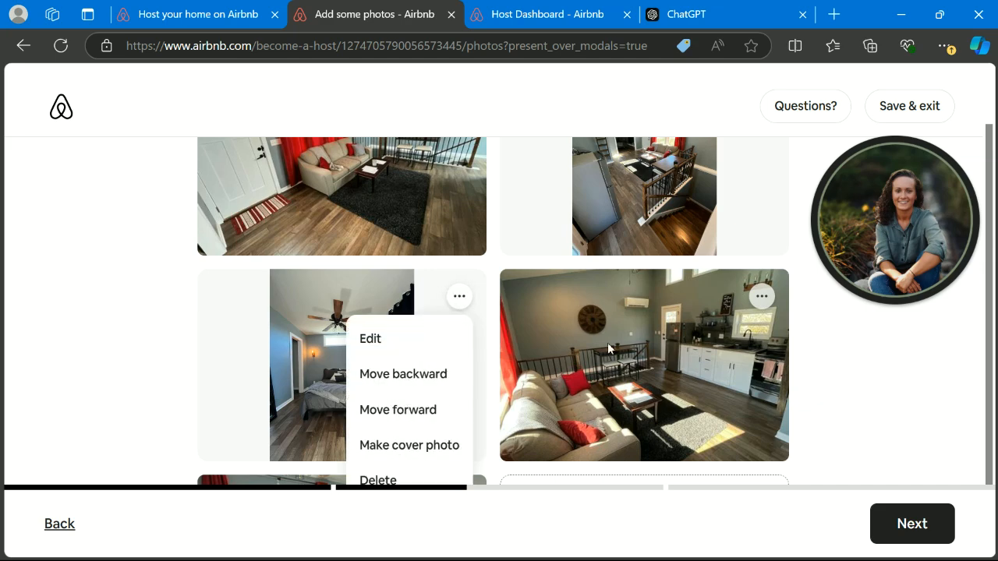
click(417, 448)
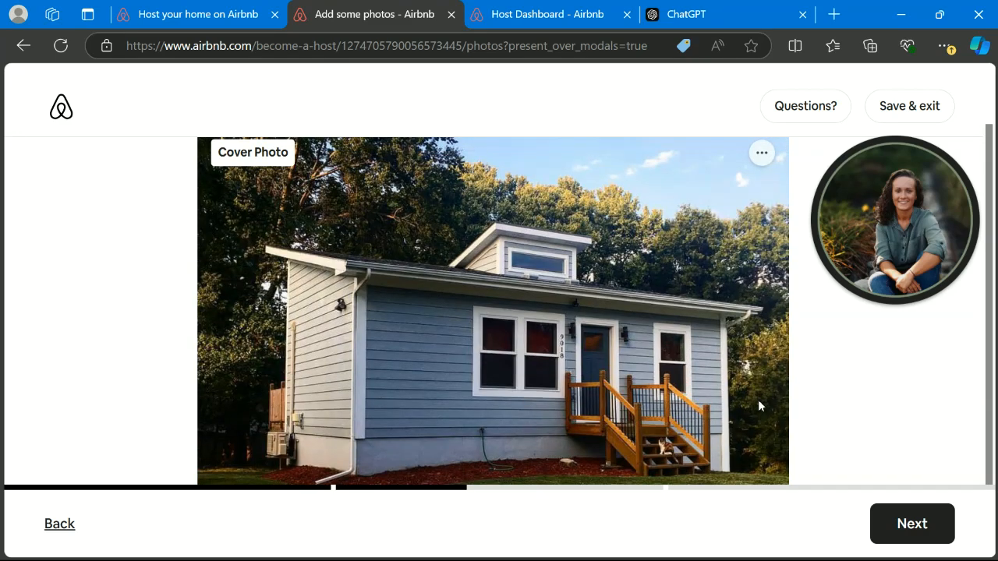
scroll(731, 455, down, 5)
click(912, 524)
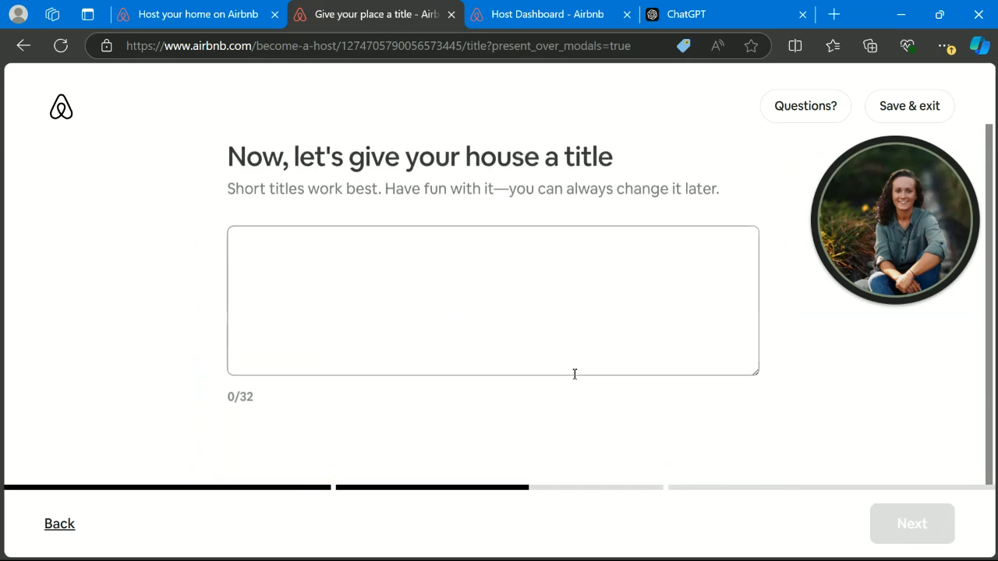
- Title the listing 'Tiny House in KC'
click(325, 245)
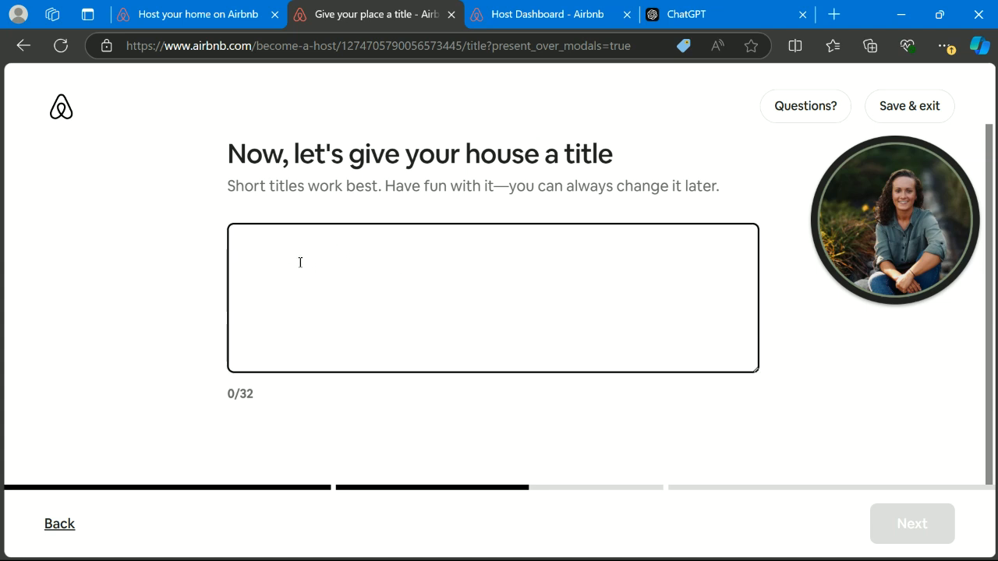
text(Tiny House in KC)
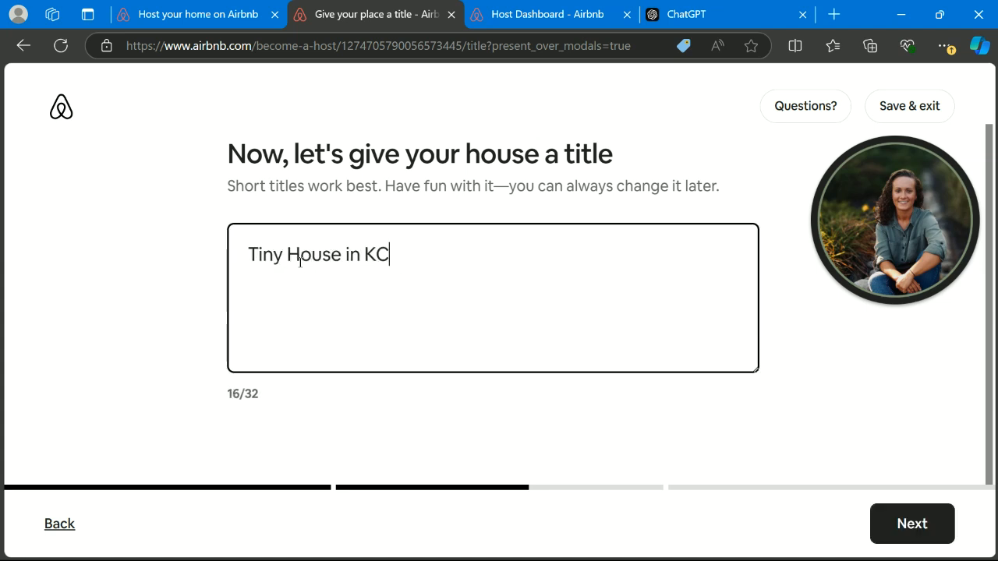
click(258, 395)
click(914, 524)
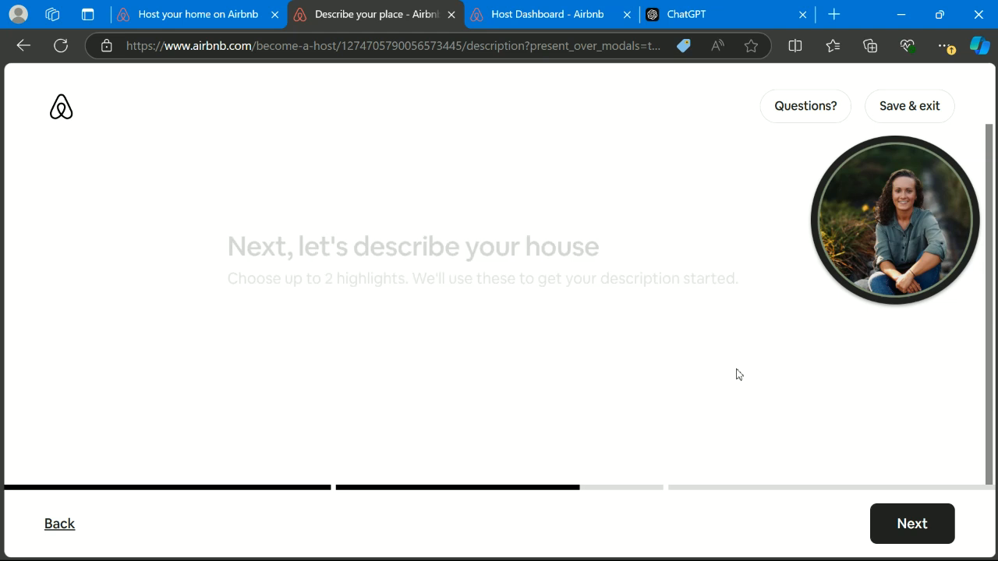
- Choose Peaceful and Unique as the listing highlights
click(305, 323)
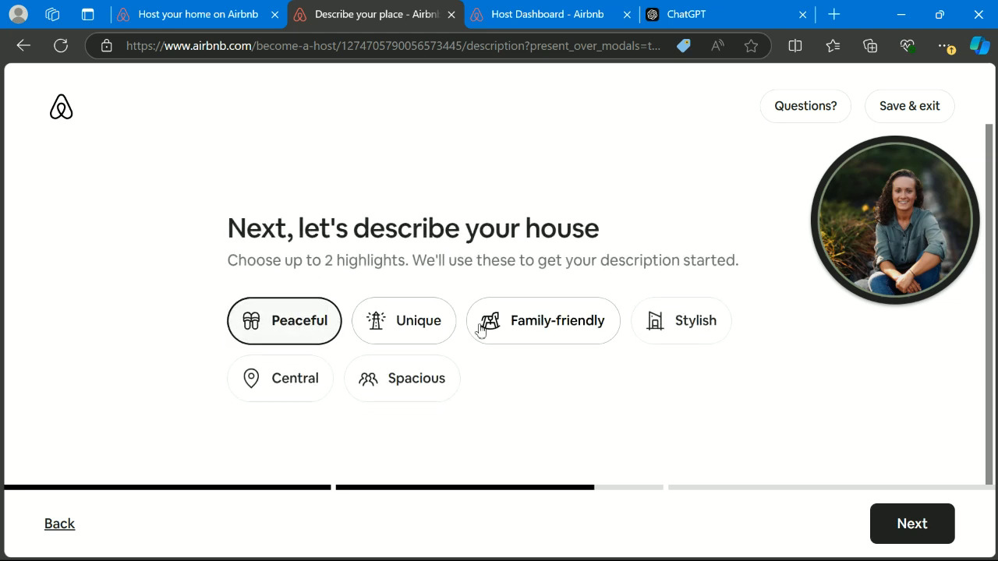
click(375, 323)
click(895, 526)
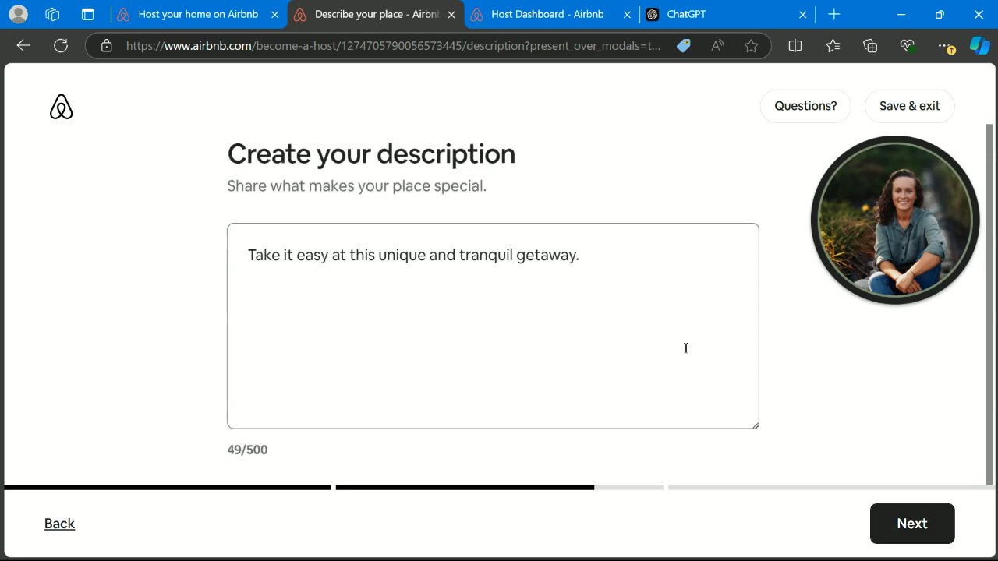
- Paste the ChatGPT description, which runs 1071 of 500 characters, then go back to ChatGPT
click(376, 251)
key(ctrl+a)
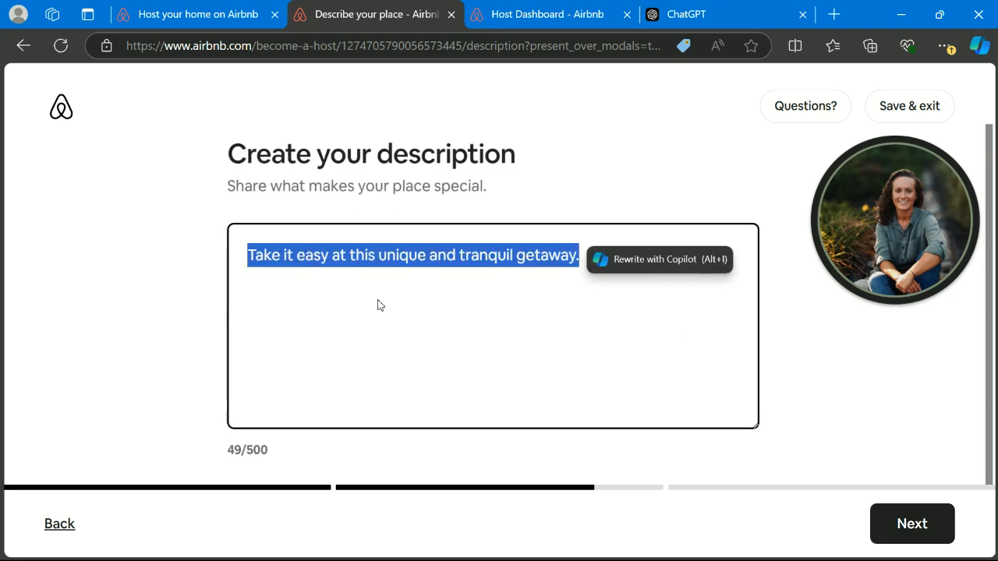
key(ctrl+v)
scroll(425, 322, down, 1)
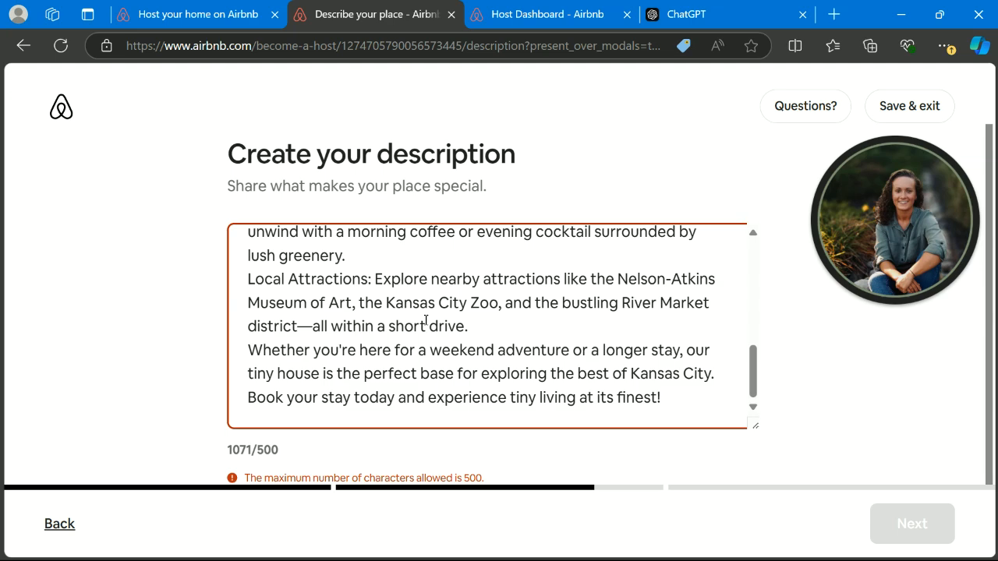
scroll(426, 321, up, 10)
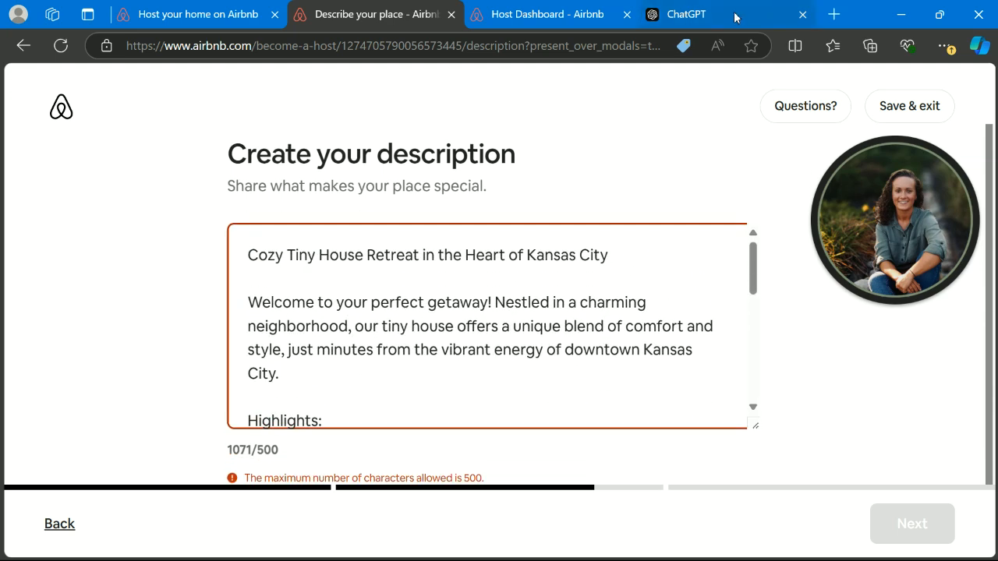
key(ctrl+4)
scroll(556, 388, down, 3)
- Have ChatGPT 'rewrite with 500 characters' and select the shorter Kansas City description reply
click(430, 520)
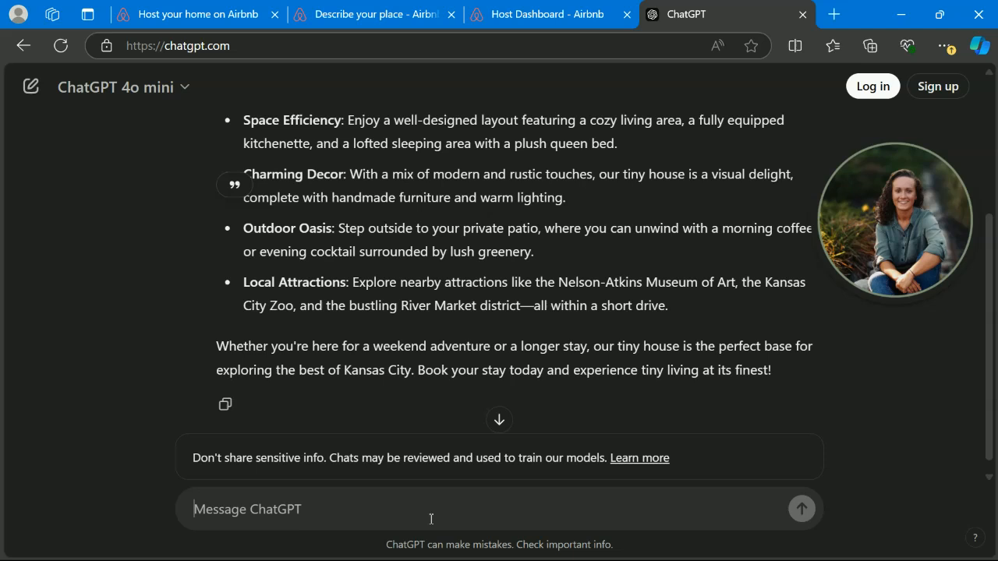
text(rewrite wit)
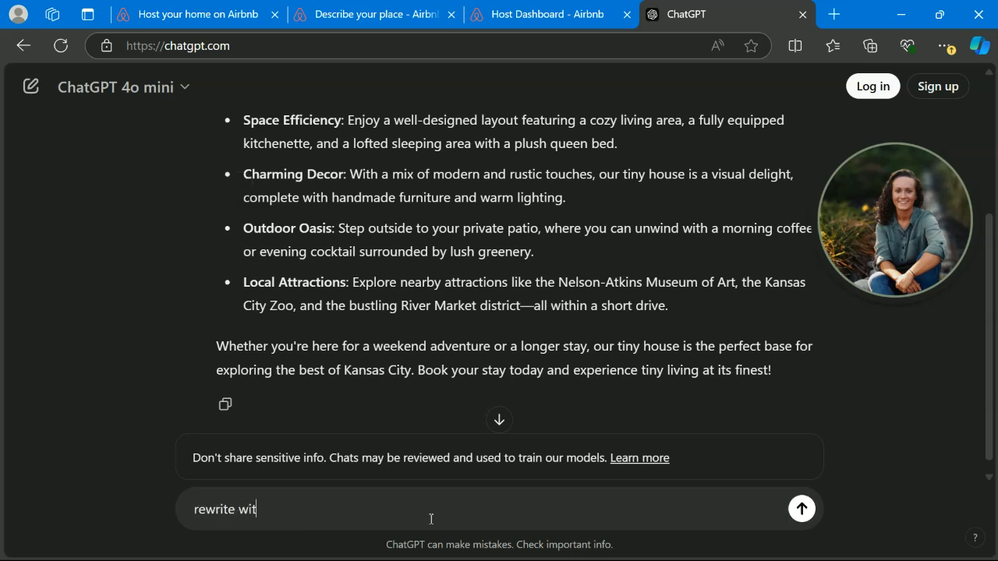
text(h limit of 500 words)
key(Return)
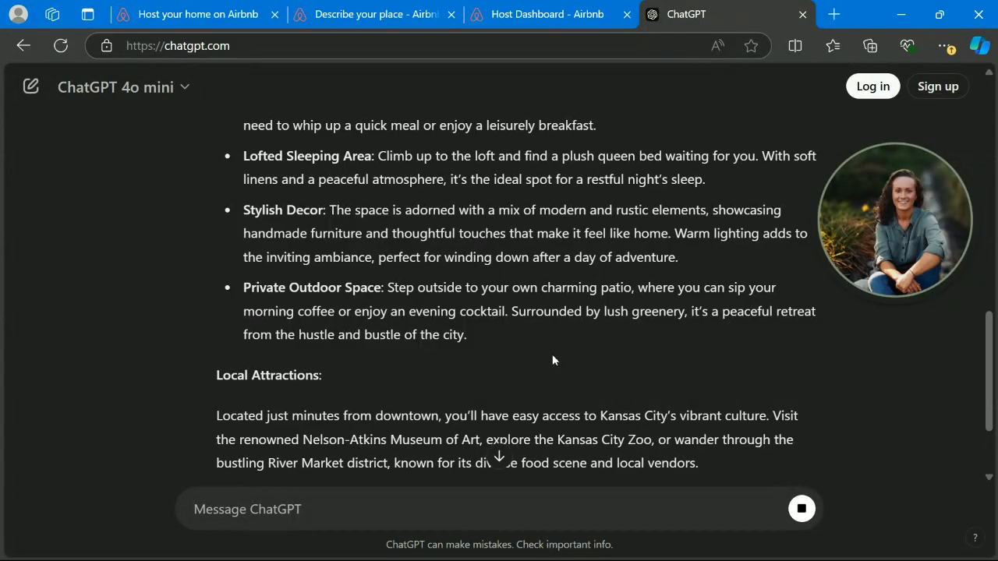
click(376, 9)
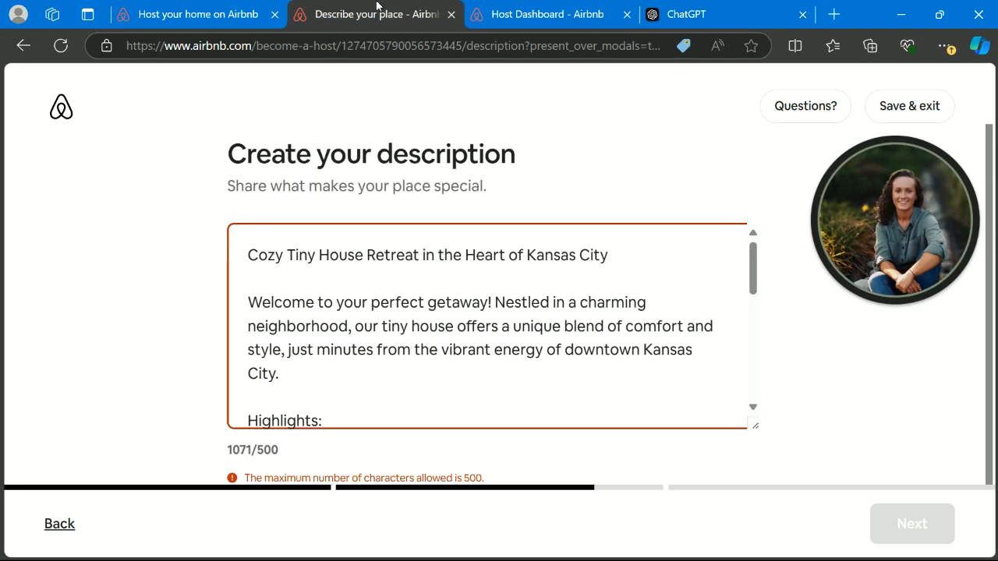
click(724, 19)
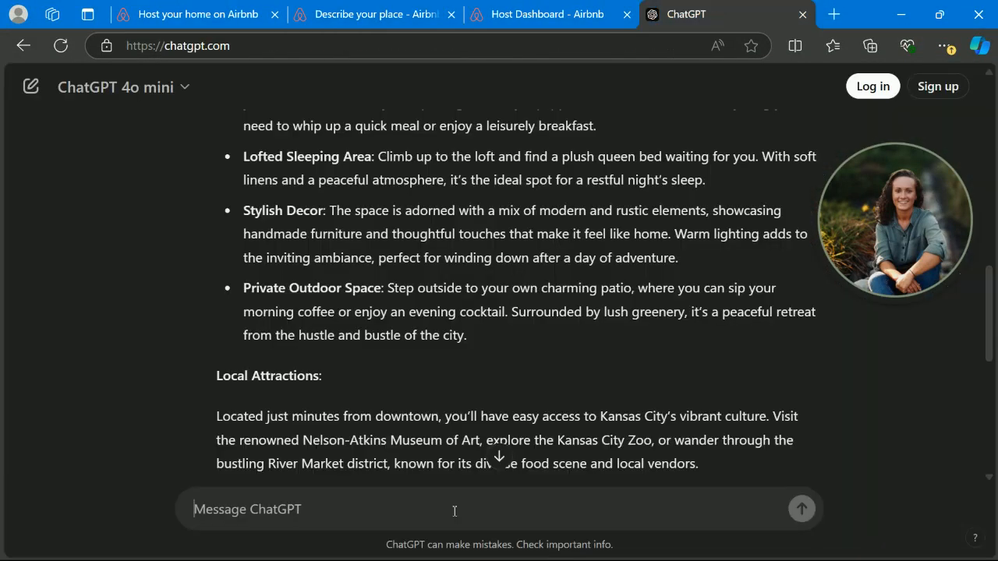
text(rewrite with 500 characters)
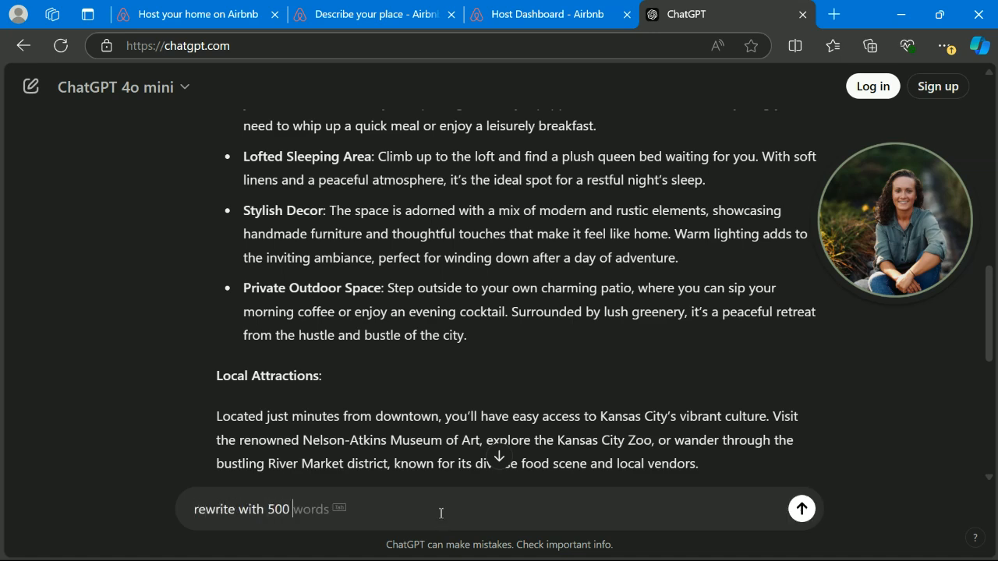
key(Return)
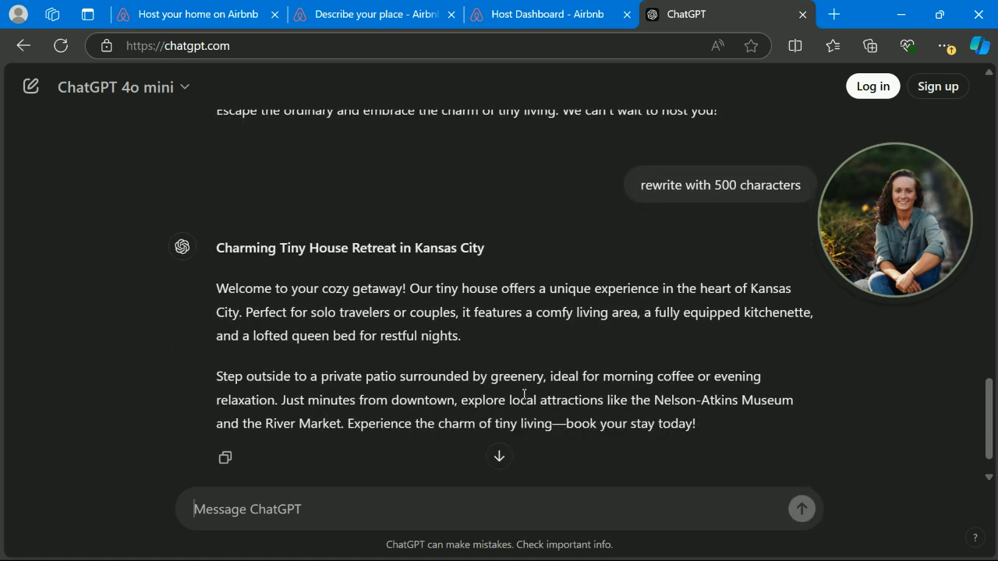
drag(697, 425, 204, 287)
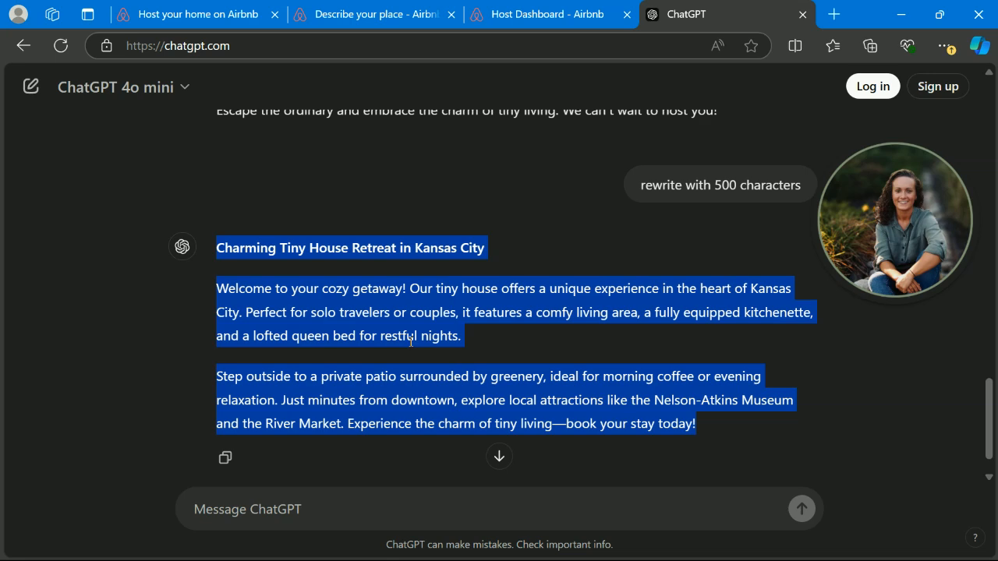
- Replace the Airbnb description with the copied ChatGPT rewrite
click(393, 17)
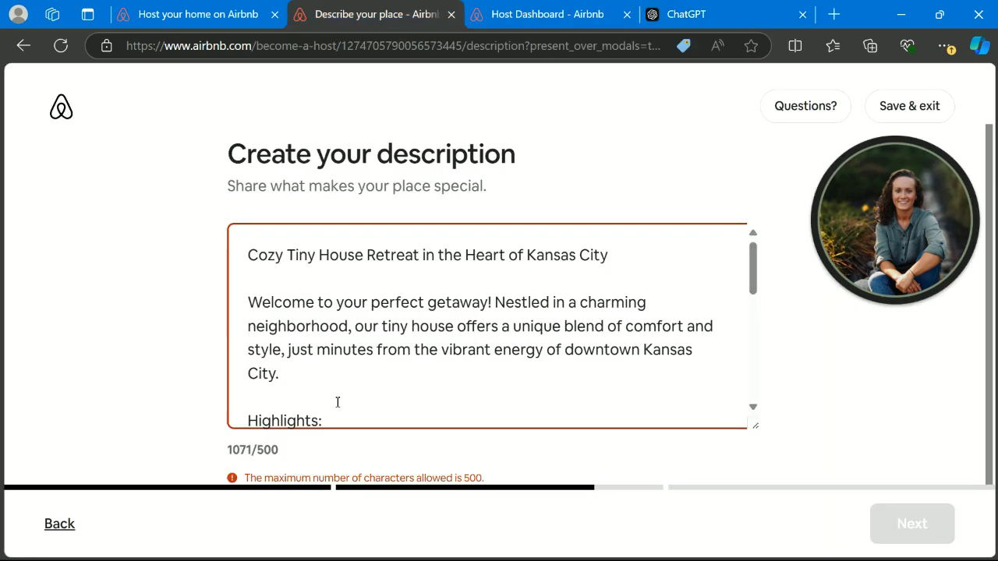
key(ctrl+s)
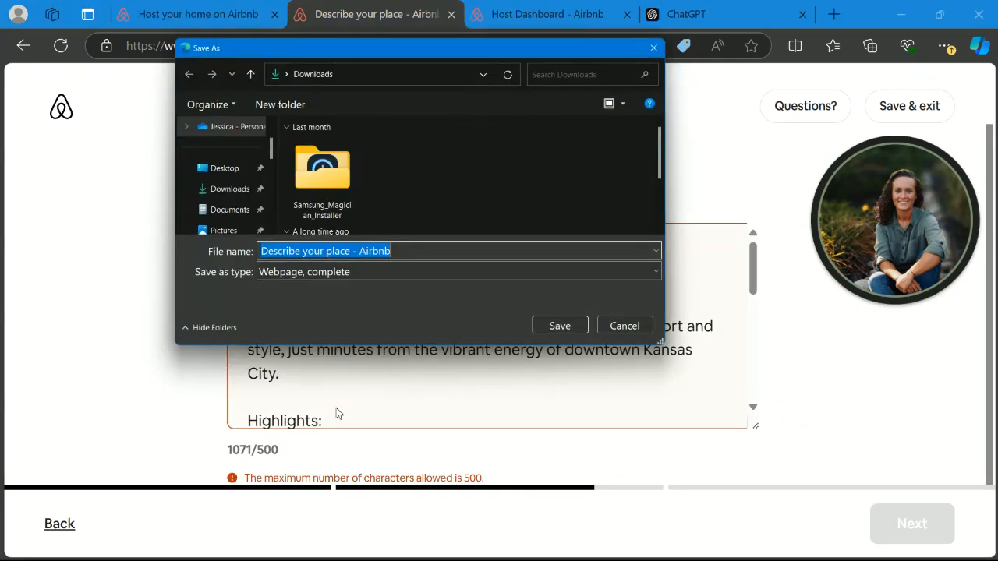
click(630, 327)
click(432, 398)
key(ctrl+a)
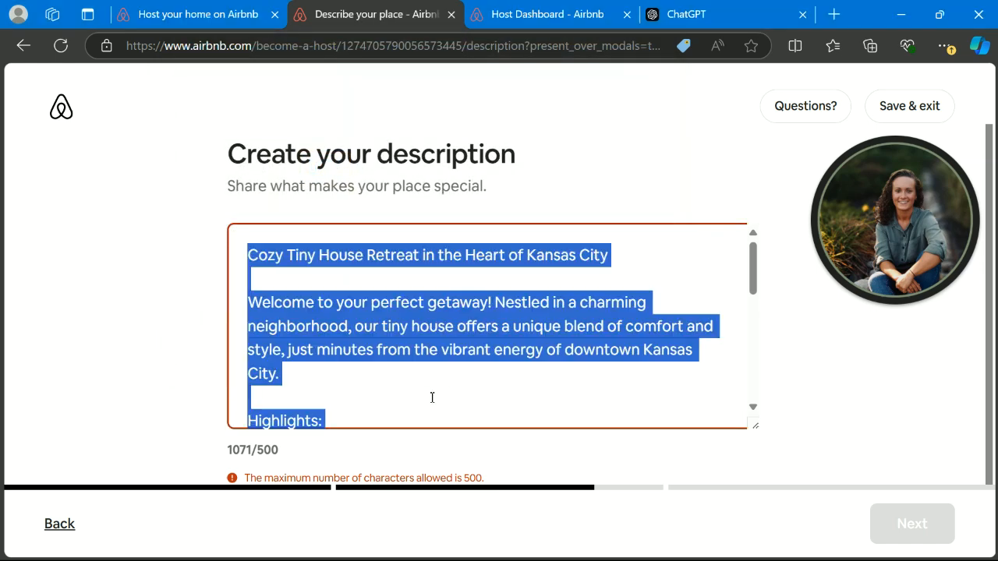
key(ctrl+v)
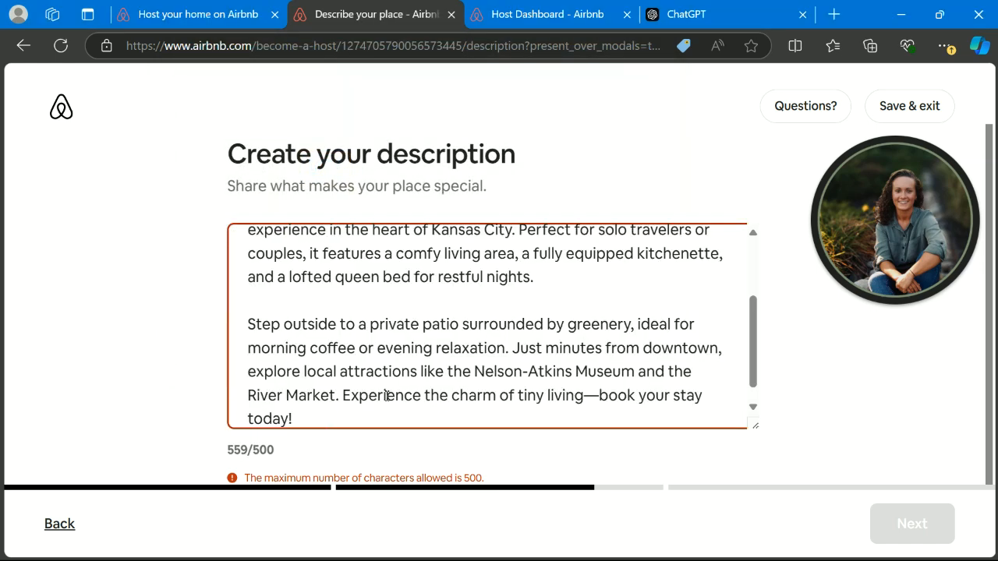
scroll(304, 384, up, 3)
- Delete the title line and the 'Step outside…' patio sentence, leaving 410/500 characters
click(406, 307)
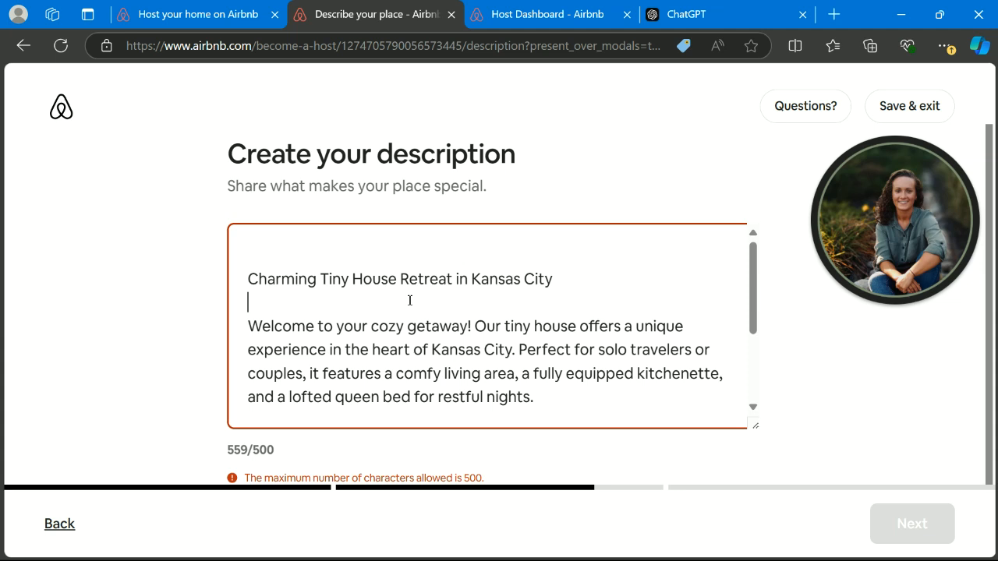
key(BackSpace)
key(BackSpace)
key(BackSpace)
key(BackSpace)
key(BackSpace)
key(BackSpace)
key(BackSpace)
key(BackSpace)
key(BackSpace)
key(BackSpace)
key(BackSpace)
key(BackSpace)
key(BackSpace)
key(BackSpace)
key(BackSpace)
key(BackSpace)
key(BackSpace)
key(BackSpace)
key(BackSpace)
key(BackSpace)
key(BackSpace)
key(BackSpace)
key(BackSpace)
key(BackSpace)
key(BackSpace)
key(BackSpace)
key(BackSpace)
key(BackSpace)
key(BackSpace)
key(BackSpace)
key(BackSpace)
key(BackSpace)
key(BackSpace)
key(BackSpace)
key(BackSpace)
key(BackSpace)
key(BackSpace)
key(BackSpace)
key(BackSpace)
key(BackSpace)
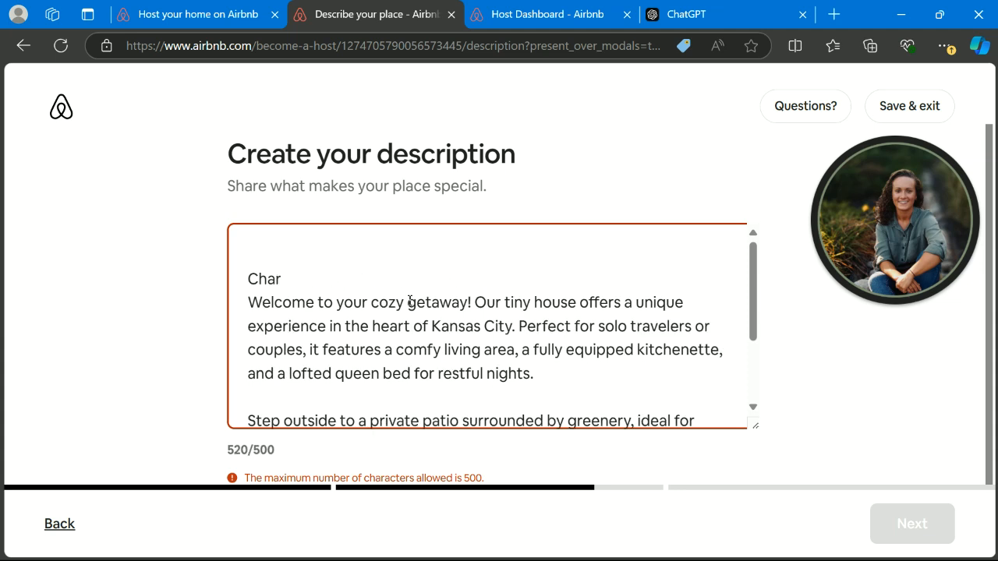
key(Delete)
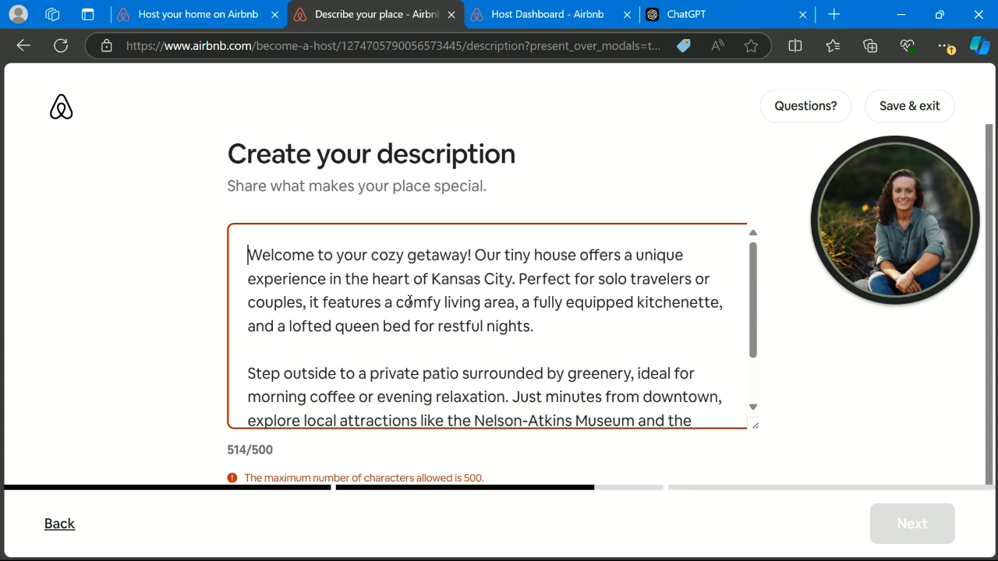
scroll(537, 367, down, 2)
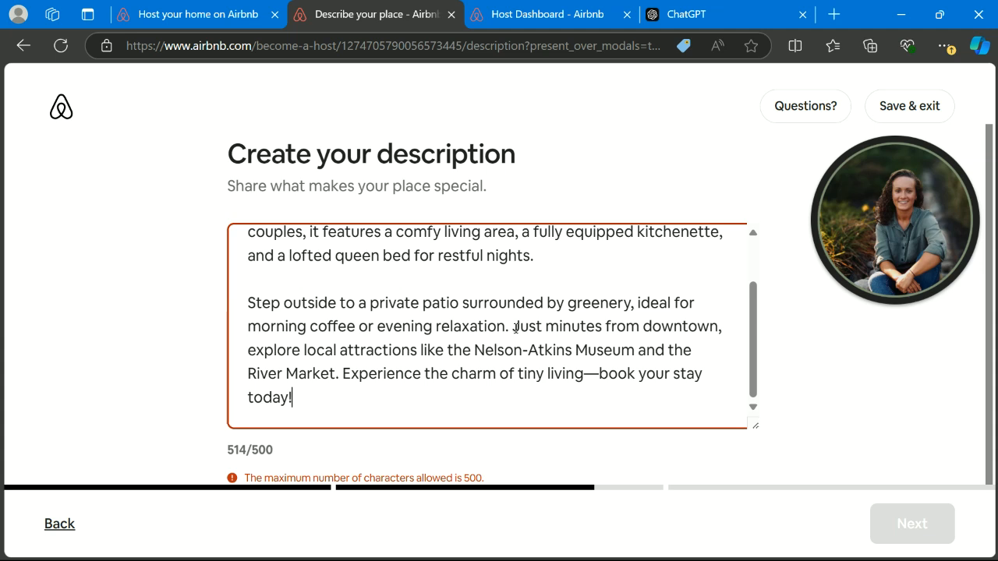
drag(512, 326, 233, 307)
key(BackSpace)
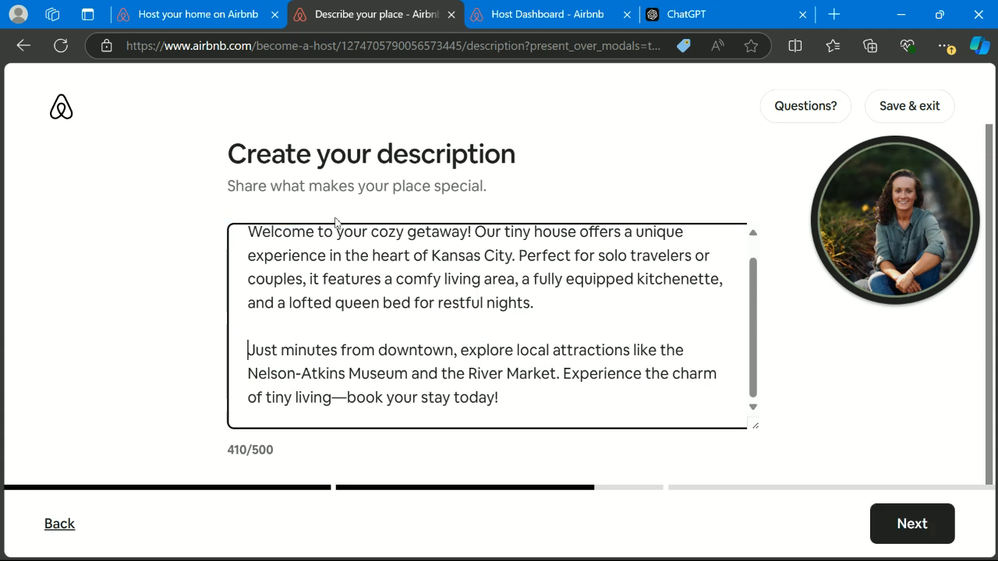
scroll(373, 338, up, 1)
scroll(373, 338, down, 1)
scroll(467, 315, up, 1)
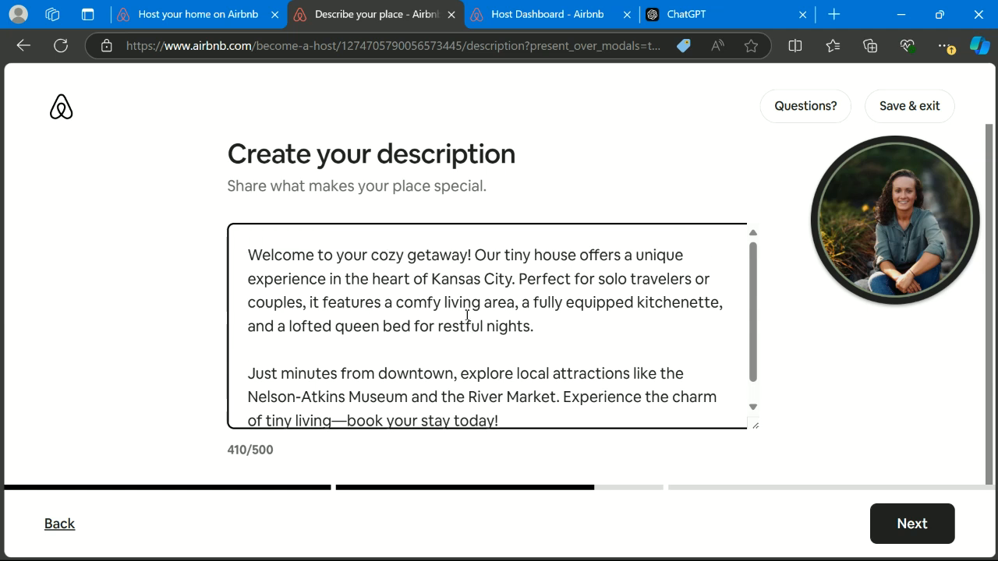
click(907, 518)
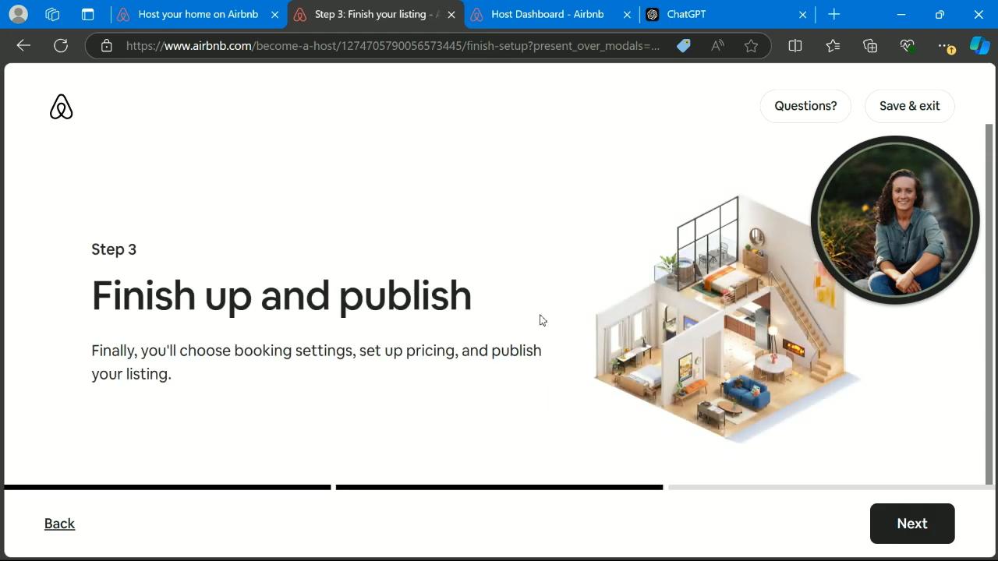
- Keep 'Approve your first 5 bookings' and 'An experienced guest' as the booking settings
click(901, 527)
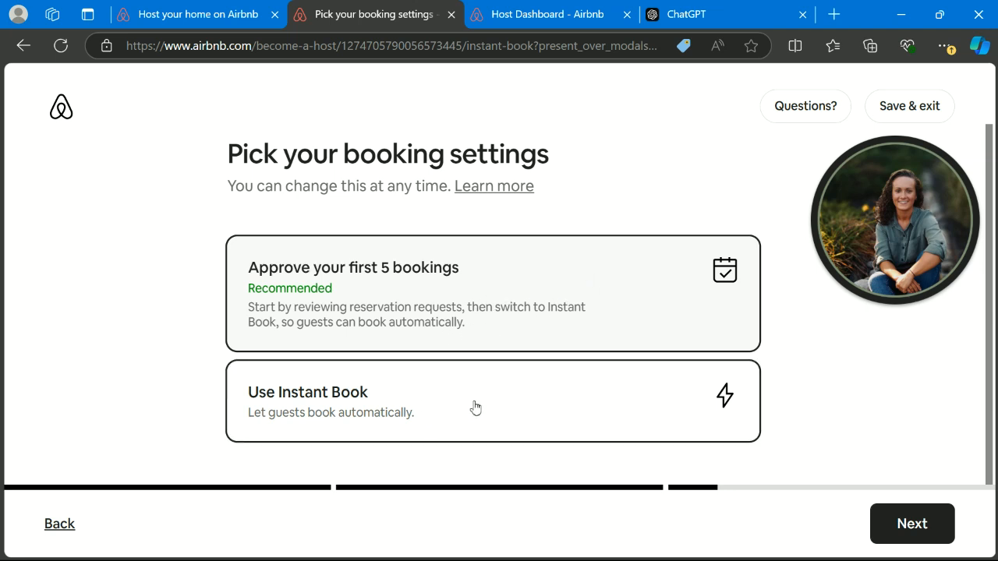
click(914, 528)
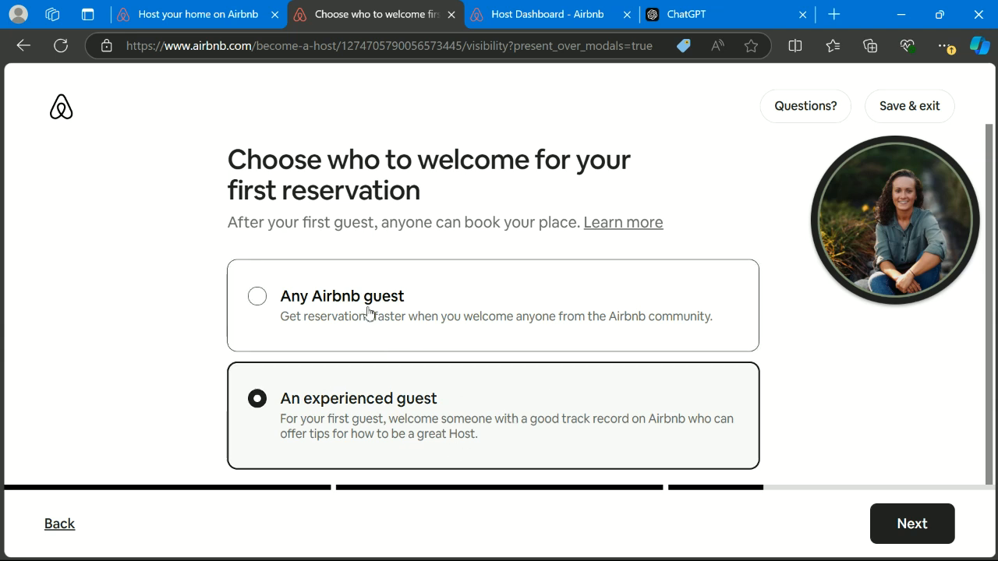
click(909, 520)
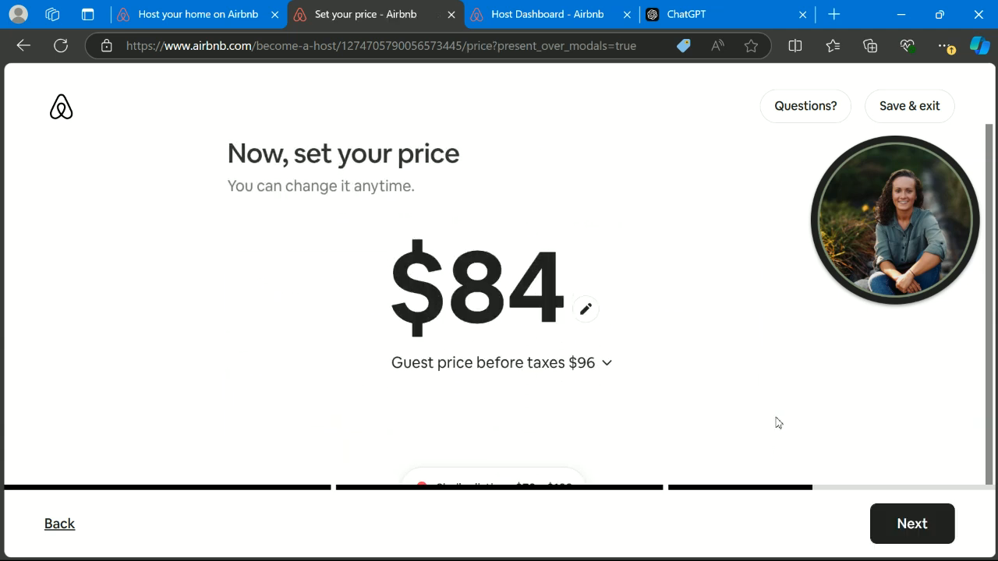
- Change the nightly price from $84 to $110 ($126 guest price before taxes)
click(510, 322)
double_click(496, 307)
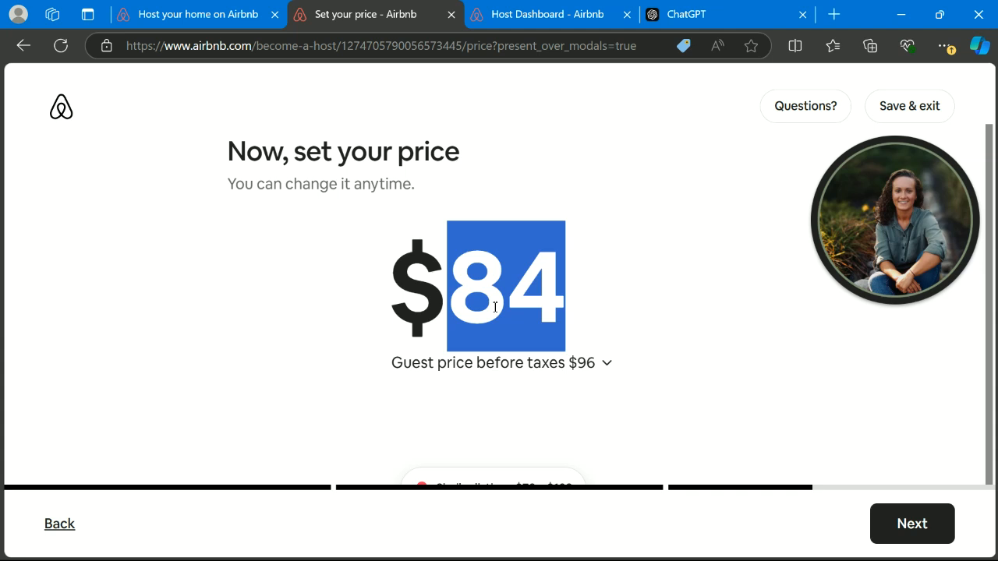
key(Right)
key(BackSpace)
key(BackSpace)
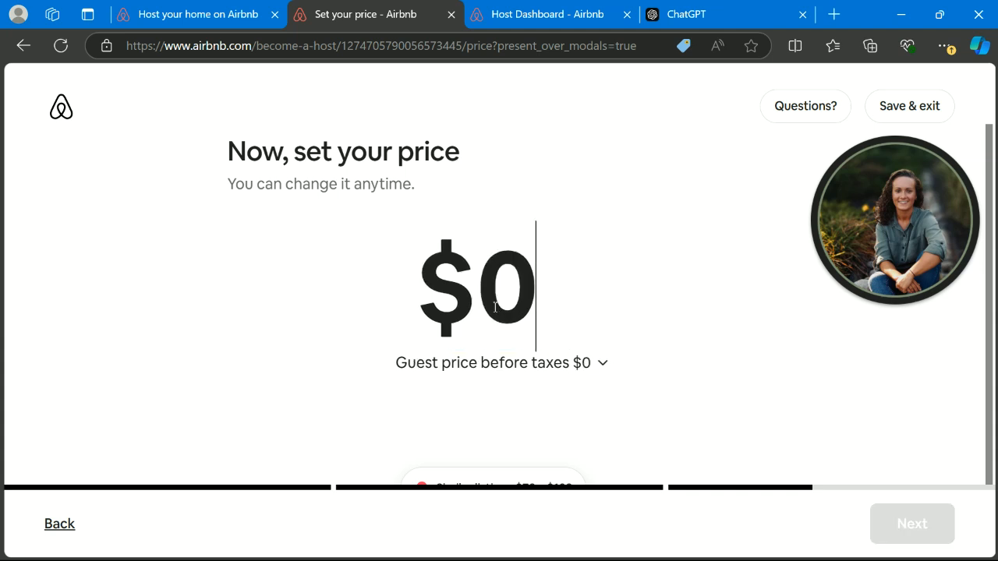
text(110)
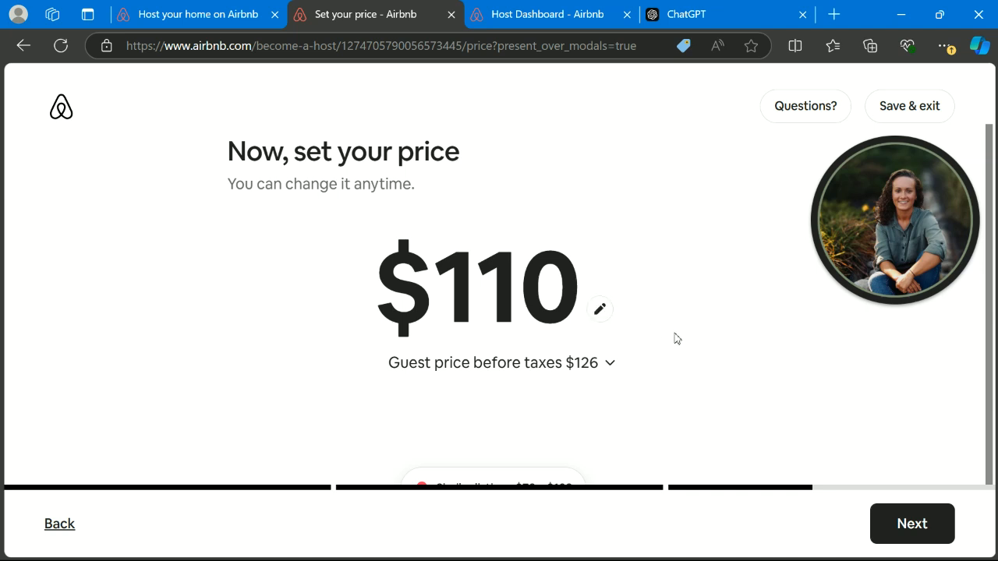
scroll(676, 338, down, 1)
scroll(572, 372, up, 1)
scroll(624, 356, down, 1)
scroll(623, 357, up, 1)
click(928, 530)
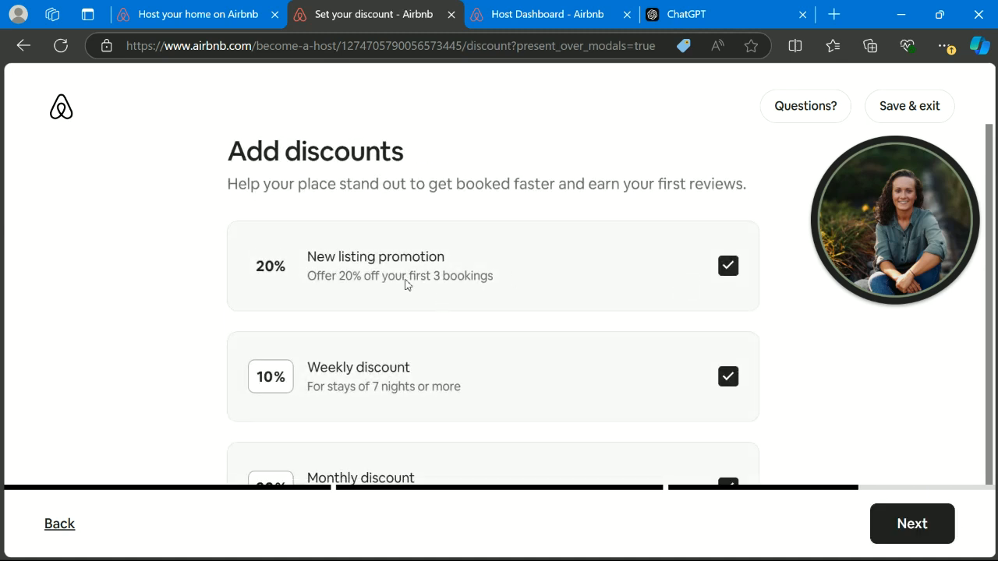
- Leave the monthly discount at 20%, keeping 20% new listing and 10% weekly
scroll(592, 310, down, 1)
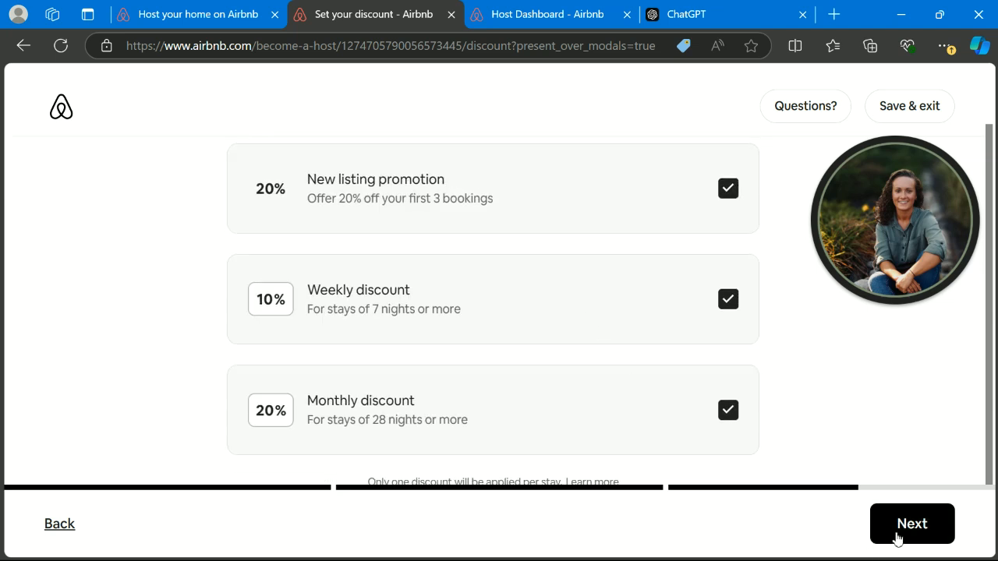
double_click(263, 413)
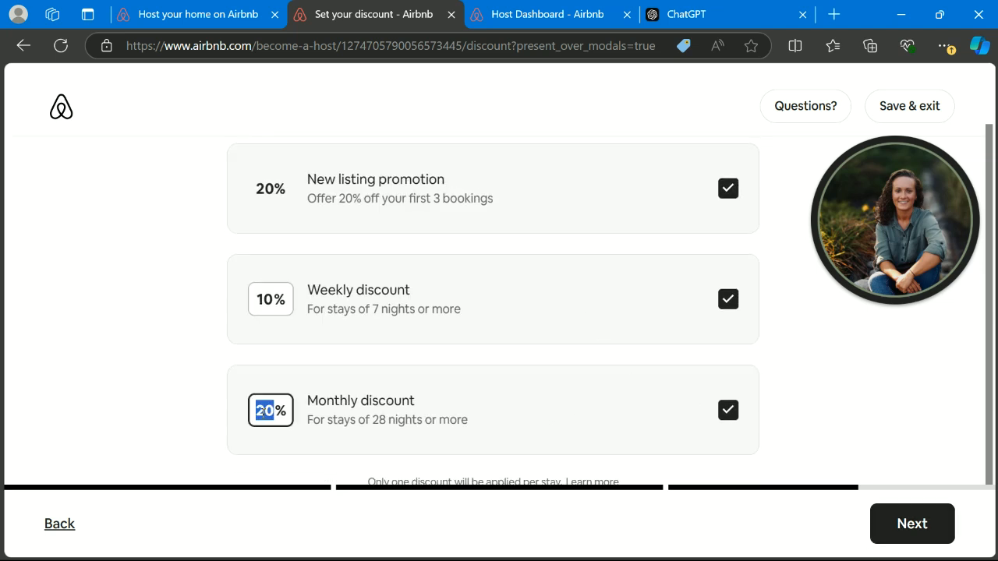
text(10)
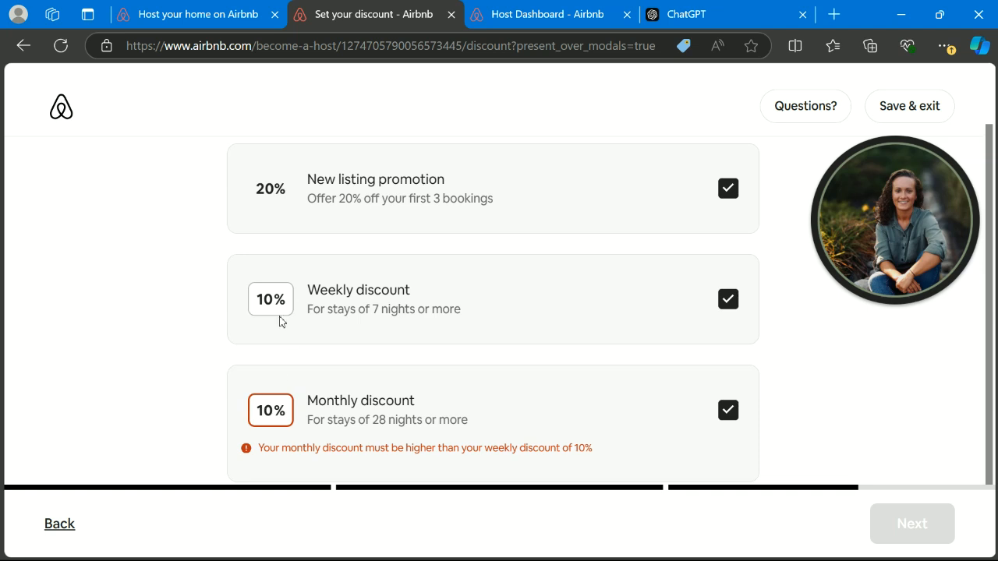
key(BackSpace)
key(BackSpace)
text(20)
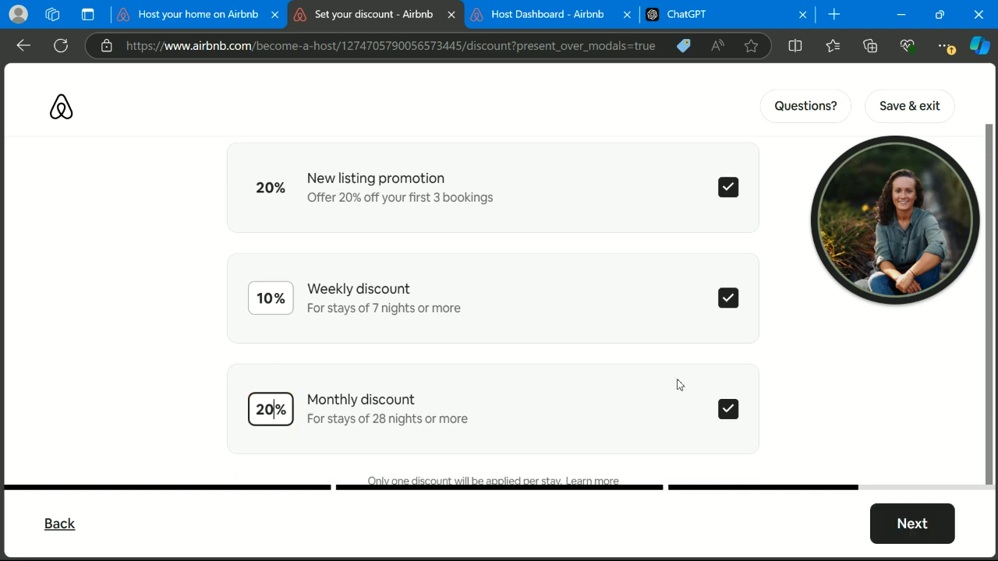
click(927, 529)
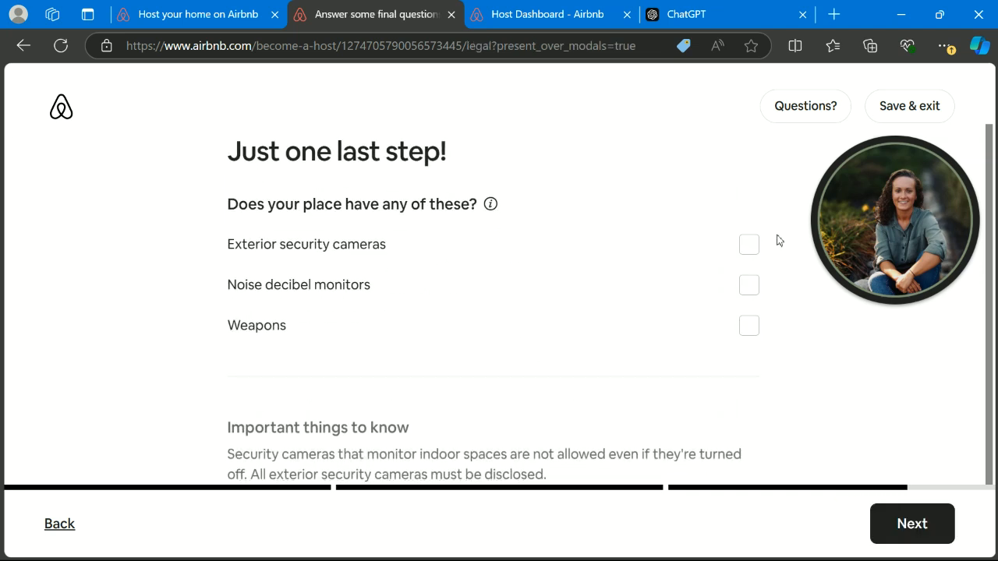
- Answer the safety questions with no exterior cameras, noise monitors or weapons declared
click(748, 248)
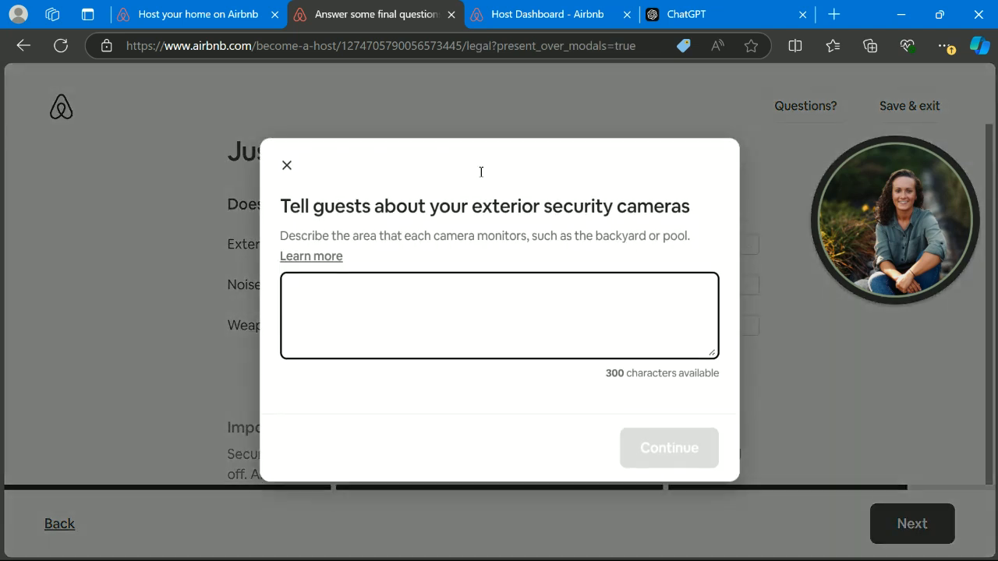
click(286, 165)
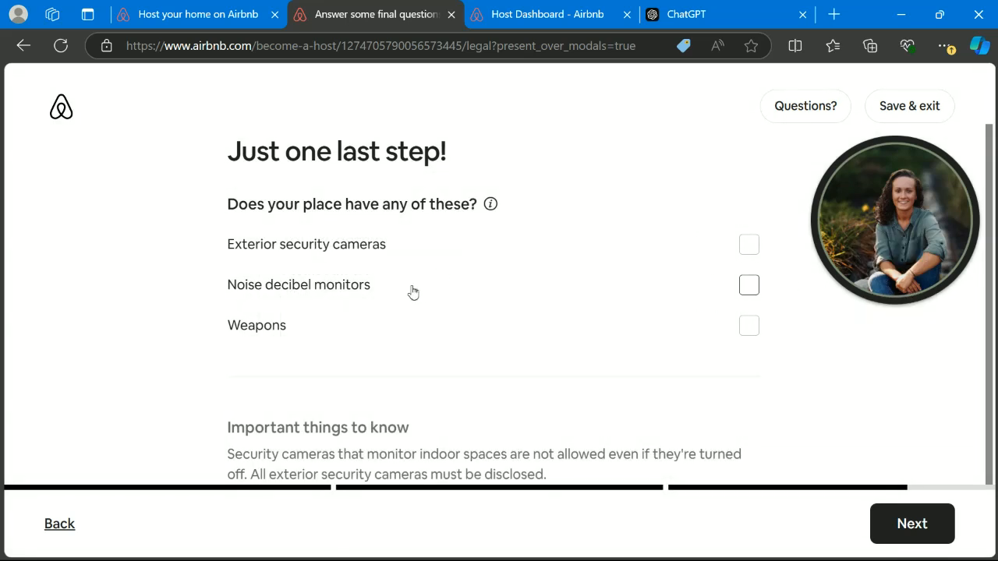
scroll(470, 317, down, 1)
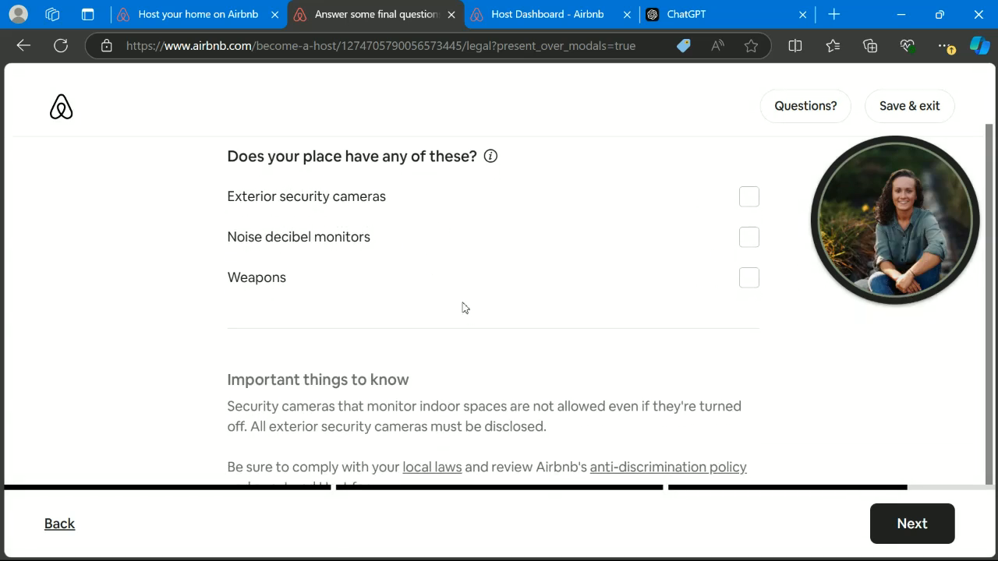
scroll(446, 283, up, 1)
scroll(449, 283, down, 2)
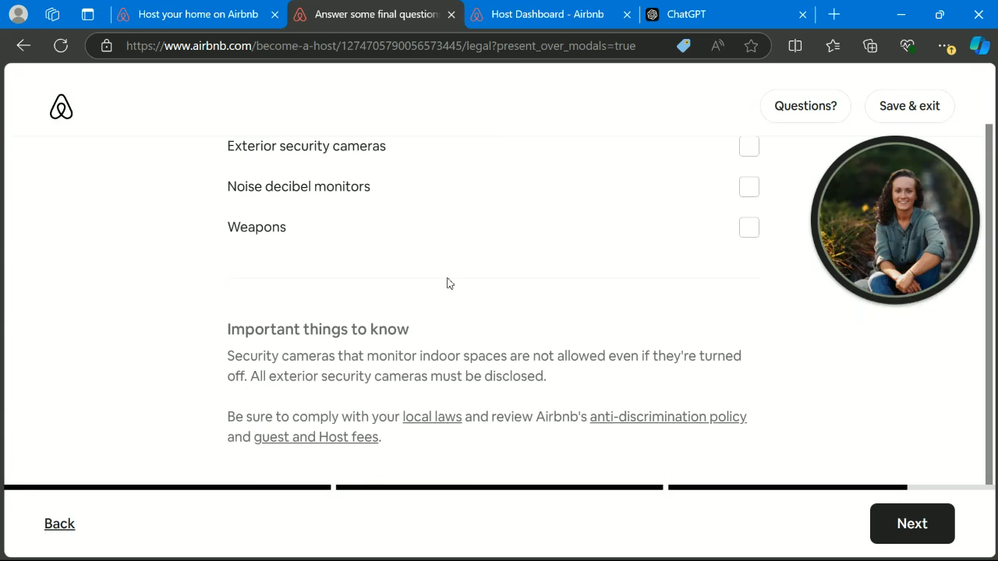
scroll(660, 351, up, 2)
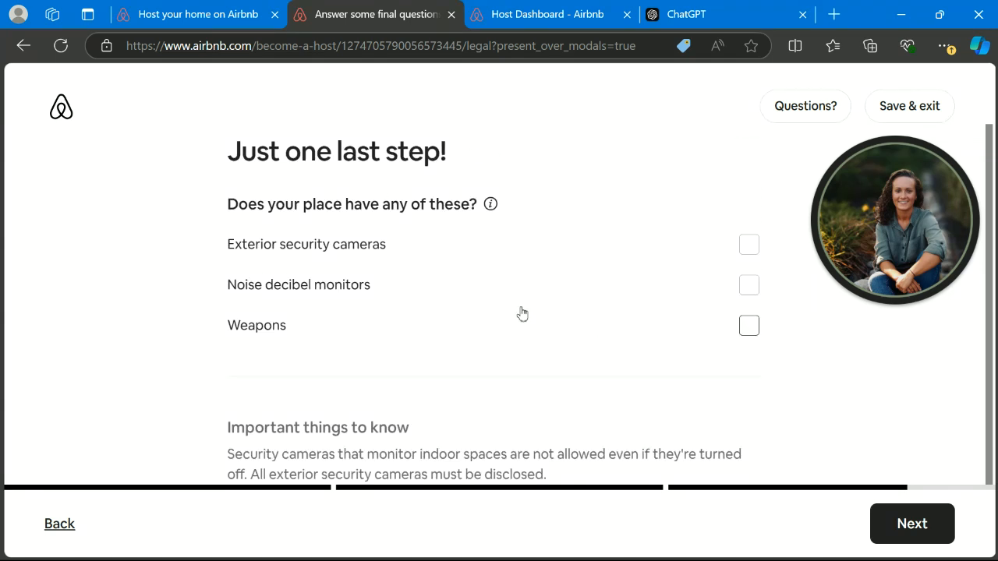
click(760, 246)
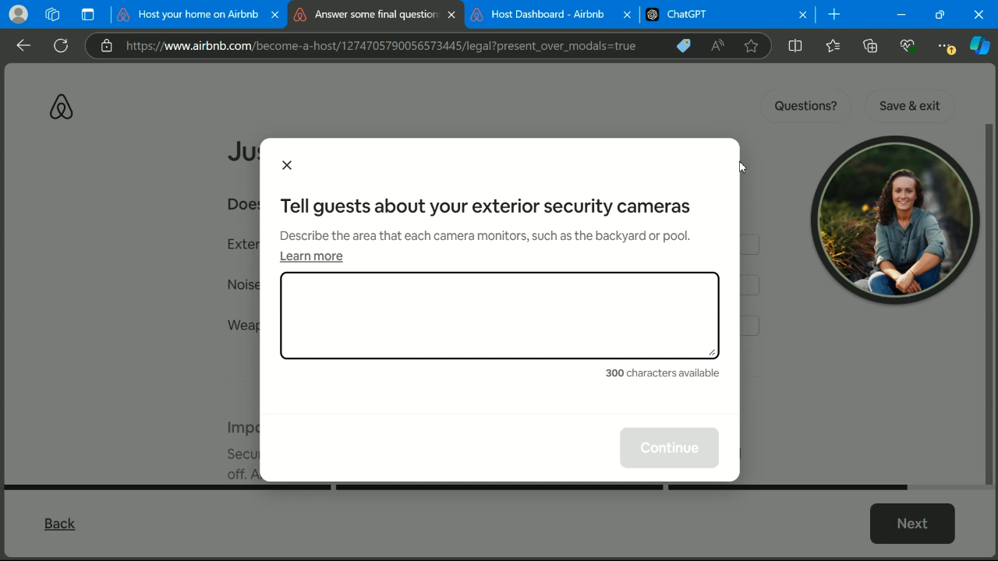
click(287, 166)
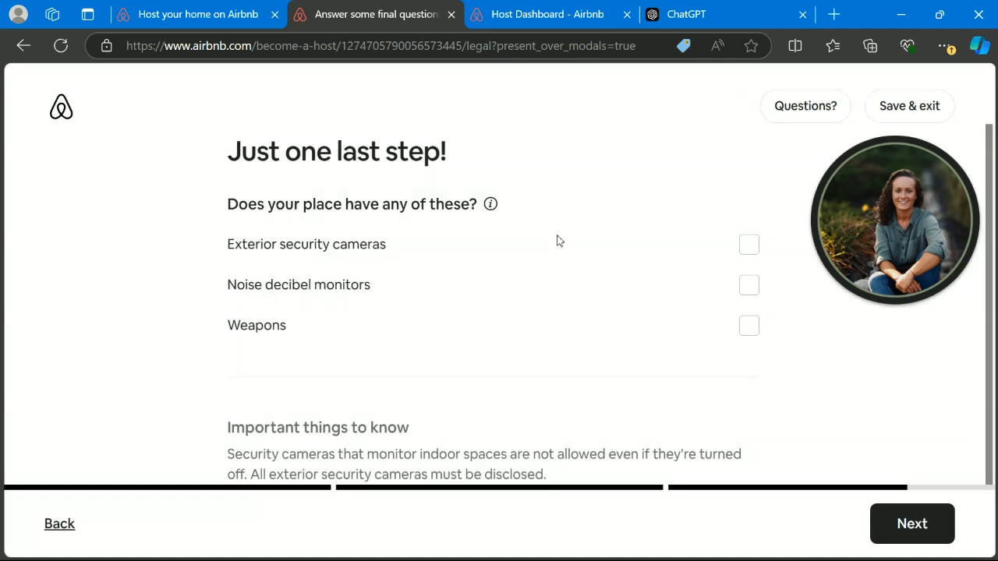
scroll(804, 370, down, 2)
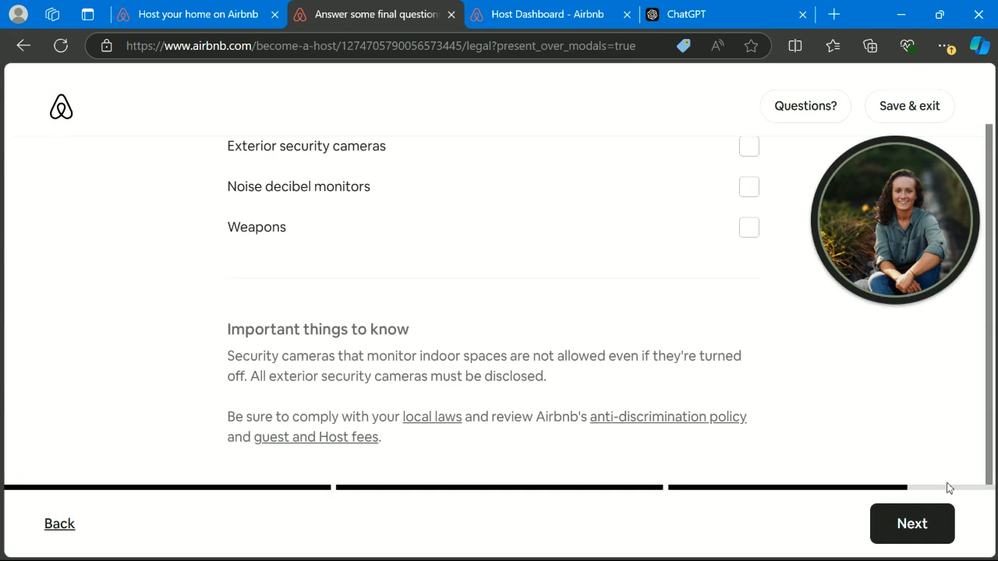
click(914, 523)
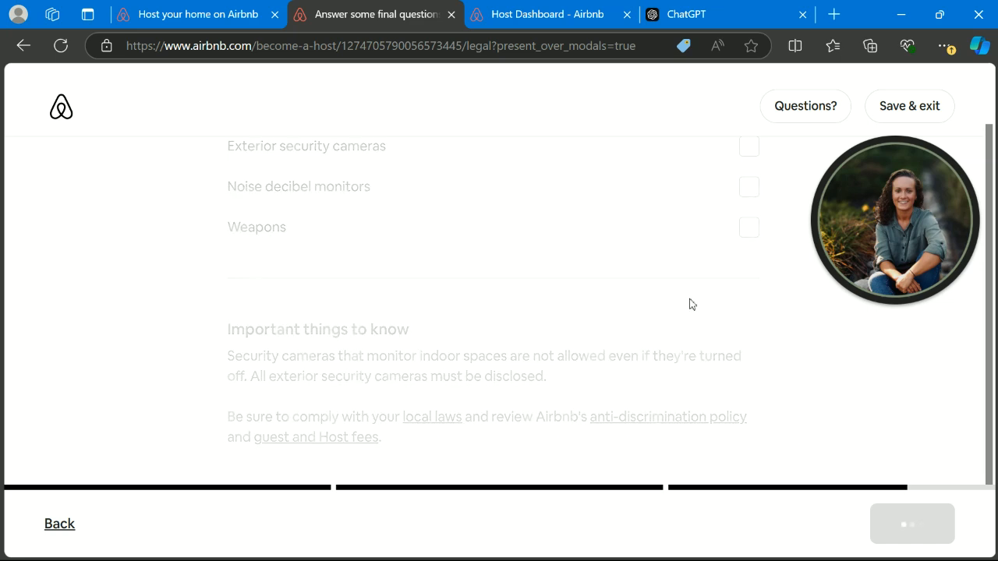
- Save the reviewed Tiny House in KC listing and go to the host dashboard
scroll(636, 293, down, 2)
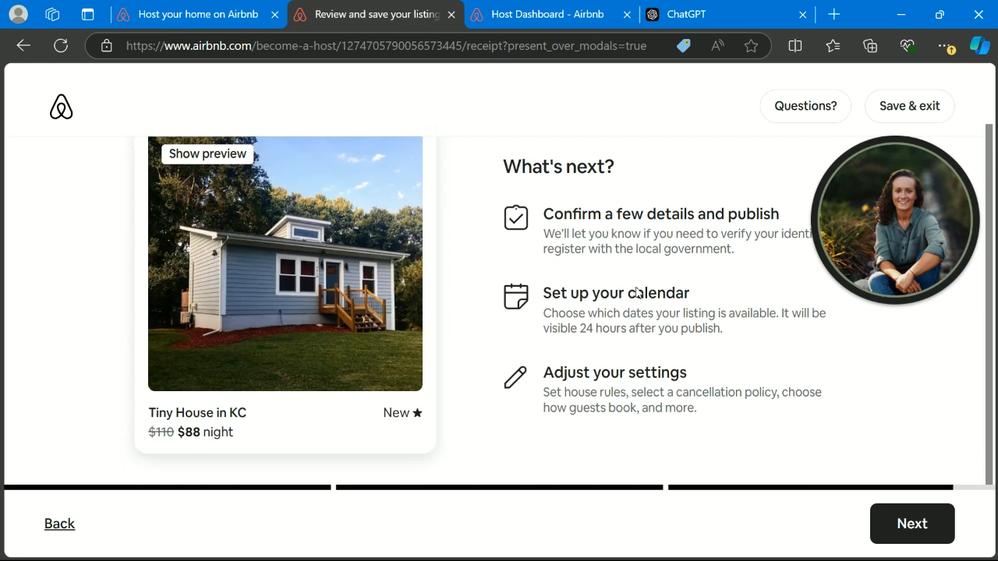
click(901, 524)
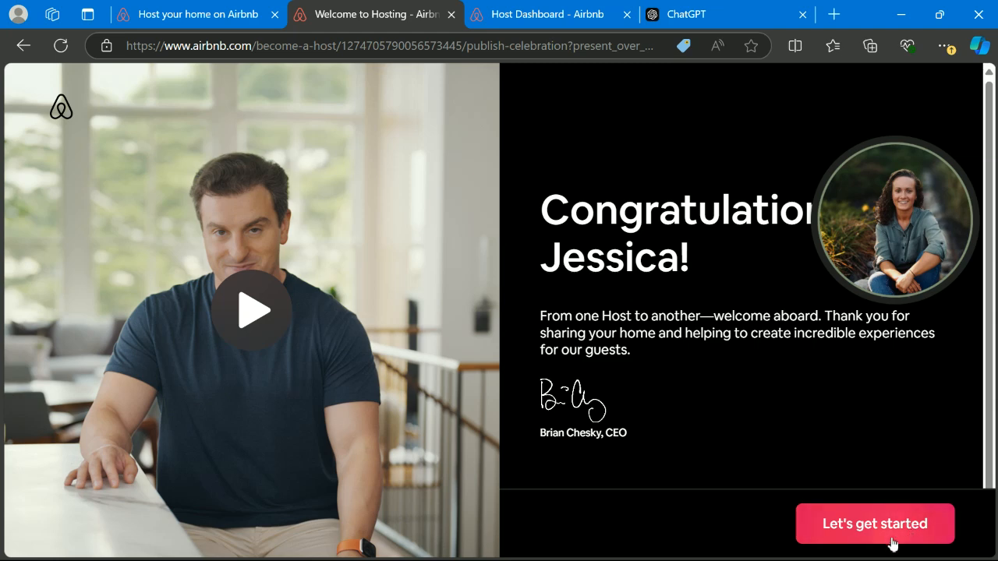
click(868, 533)
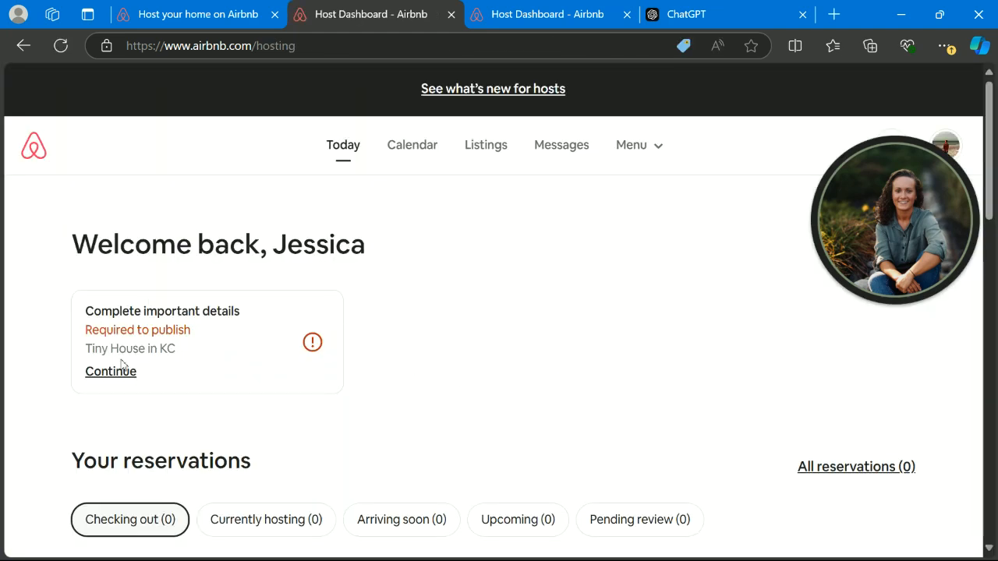
- Open the Tiny House in KC listing from Listings and view its required publishing steps
scroll(218, 315, down, 3)
scroll(217, 320, up, 3)
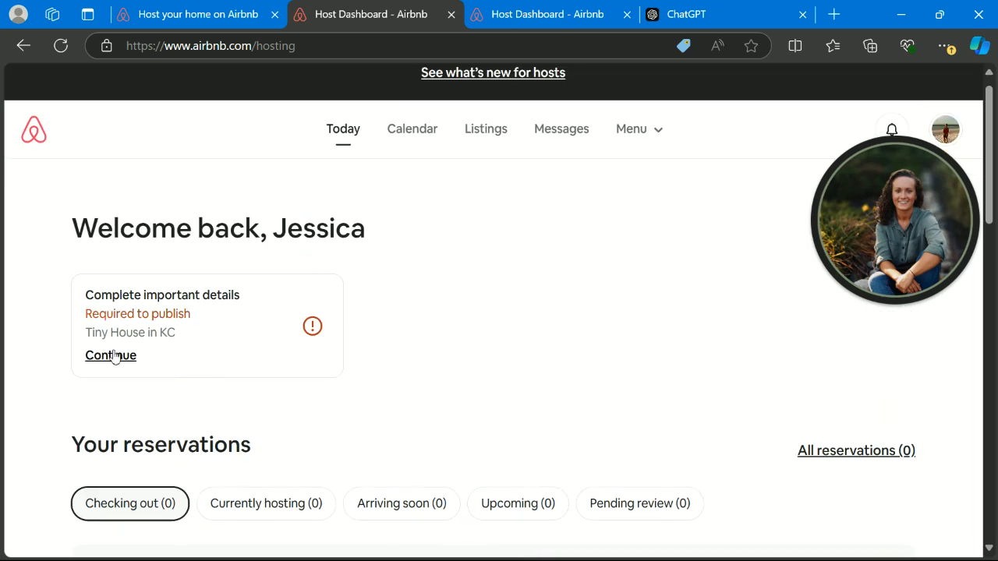
click(484, 137)
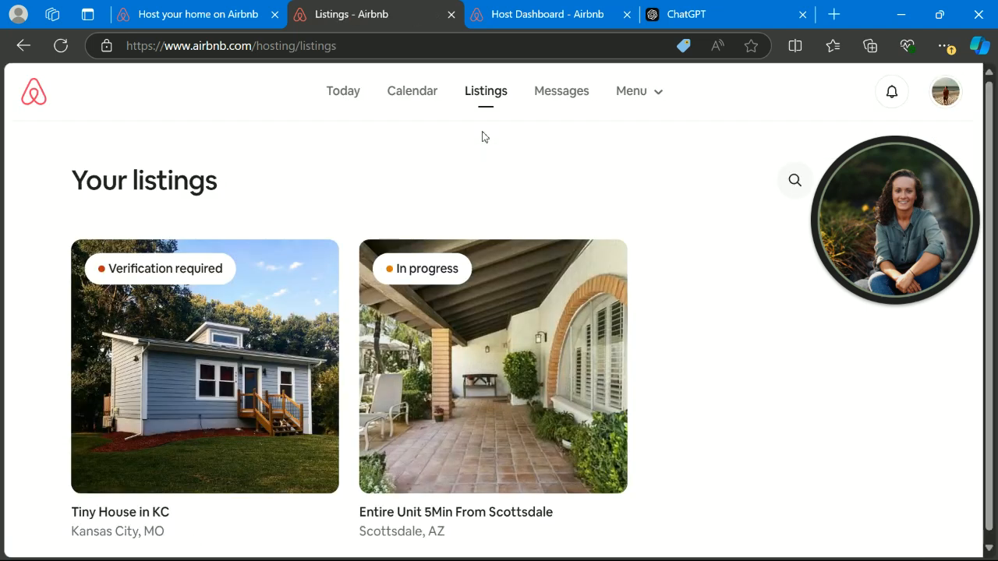
scroll(340, 306, down, 2)
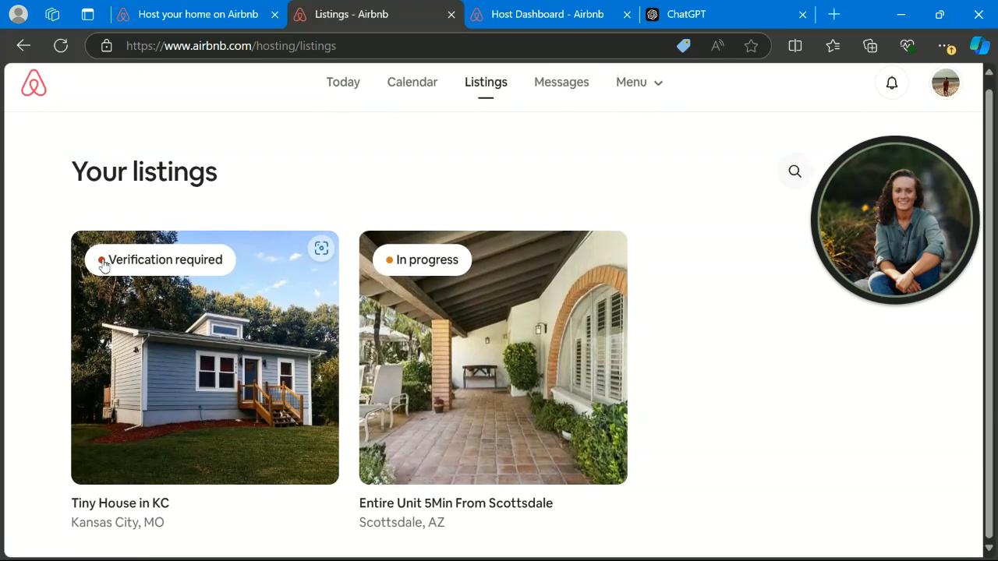
click(118, 271)
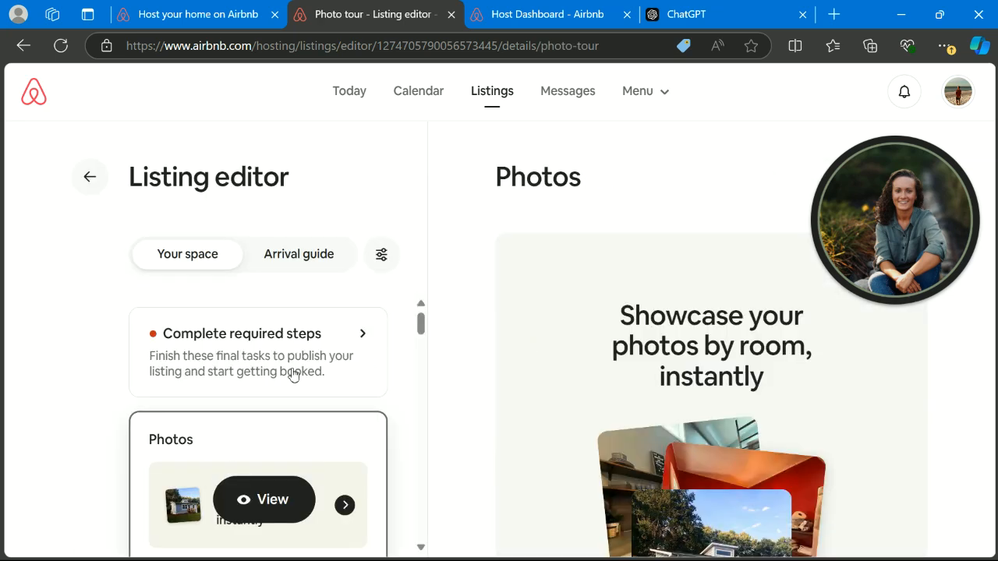
scroll(291, 375, down, 2)
scroll(293, 374, down, 10)
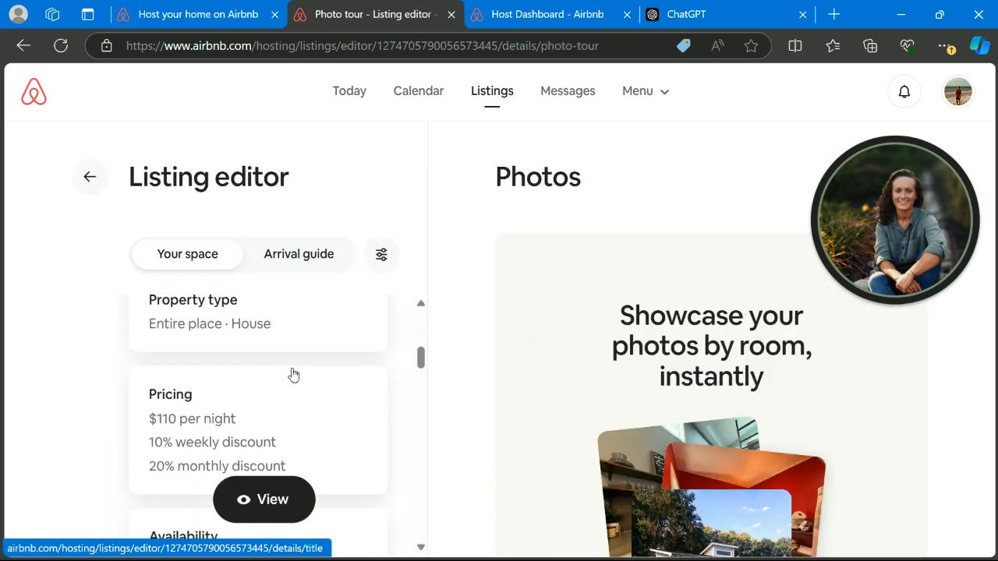
scroll(292, 375, down, 10)
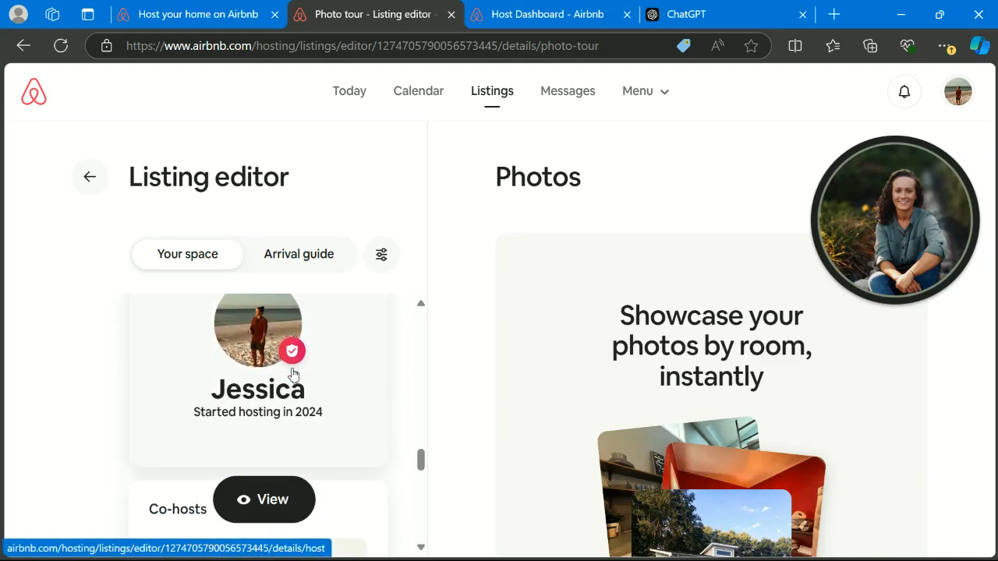
scroll(293, 374, up, 20)
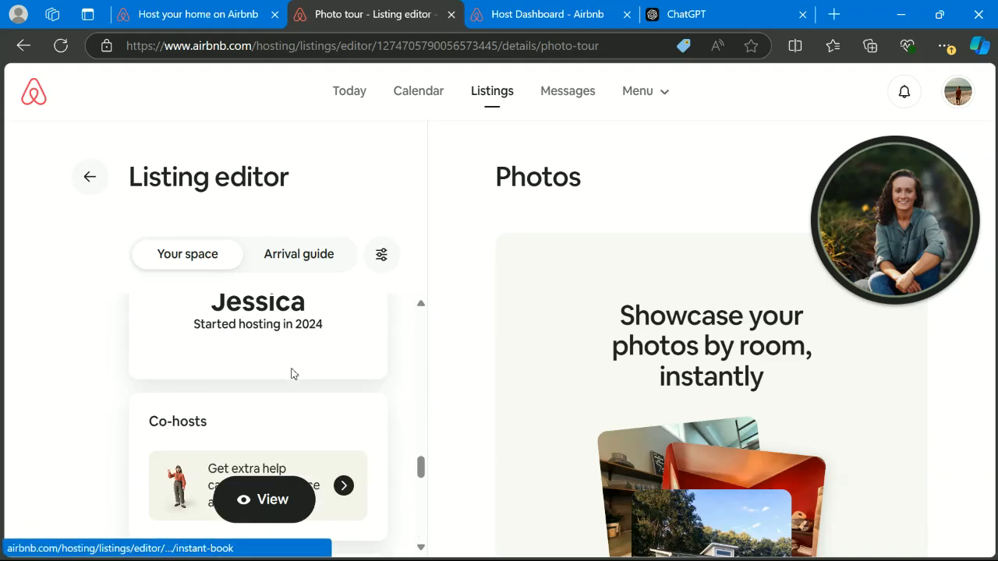
click(200, 341)
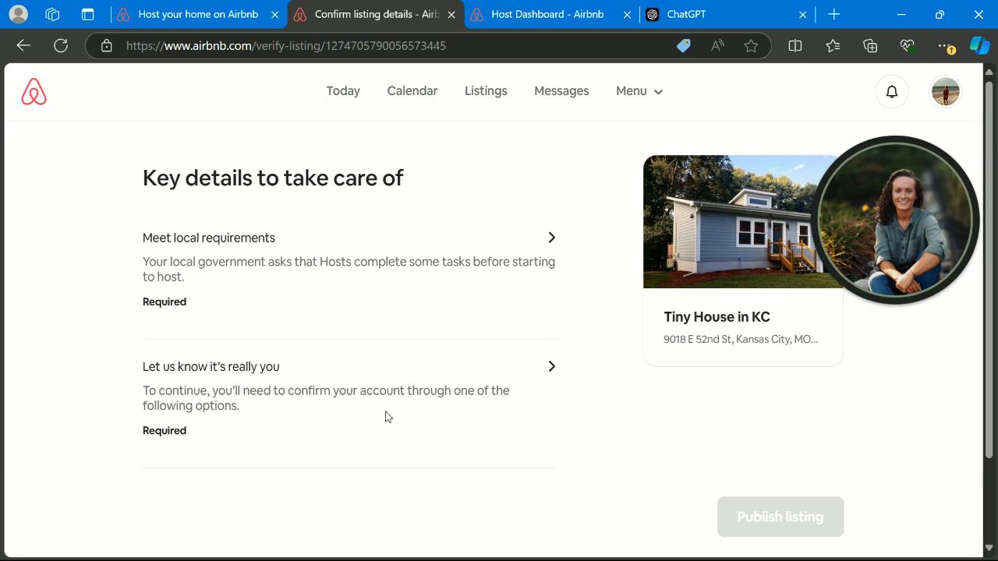
- Open Meet local requirements and read through the Kansas City short-term rental registration steps
click(347, 248)
scroll(308, 319, down, 8)
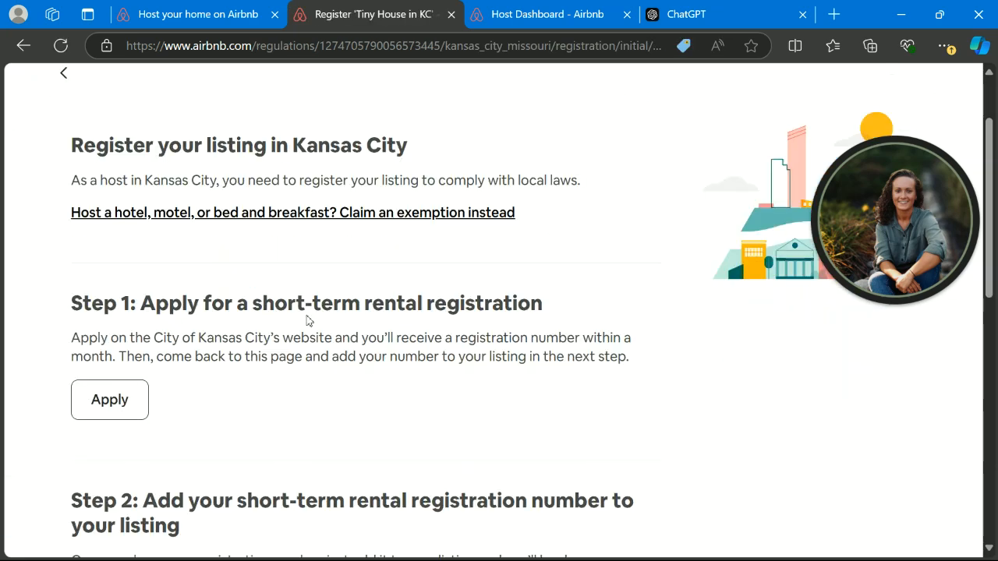
scroll(308, 320, down, 2)
scroll(308, 320, up, 3)
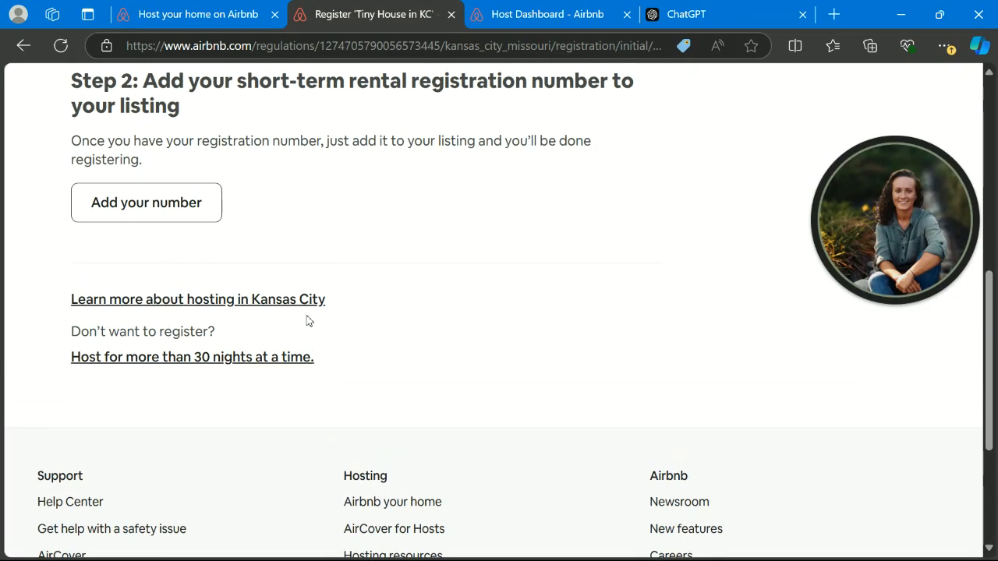
scroll(308, 321, up, 5)
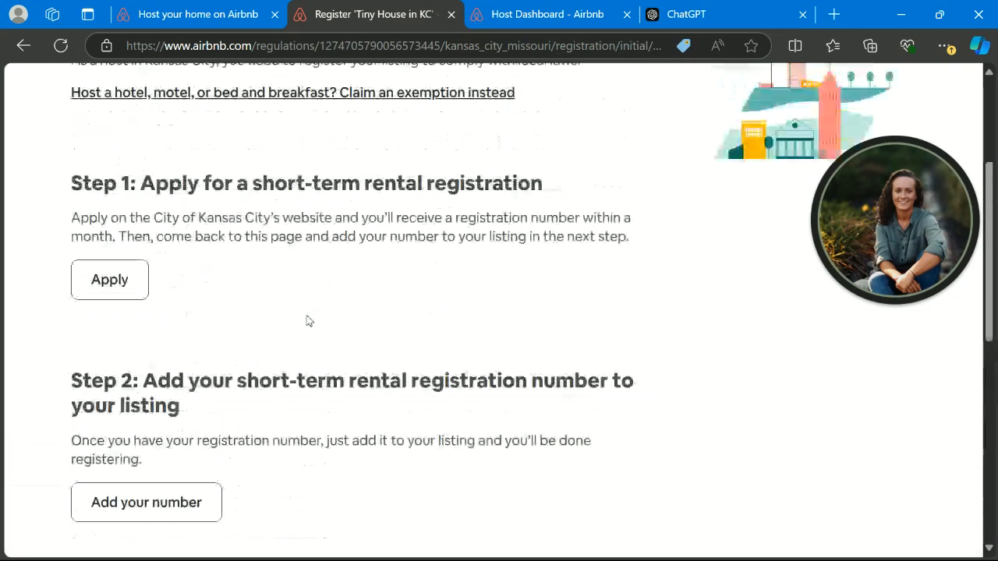
scroll(308, 319, down, 2)
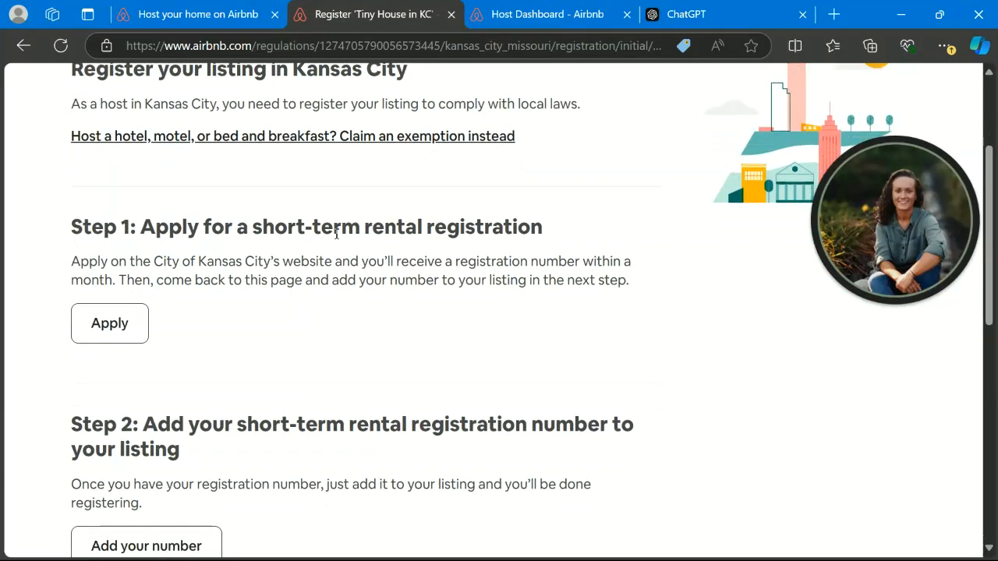
scroll(462, 229, up, 1)
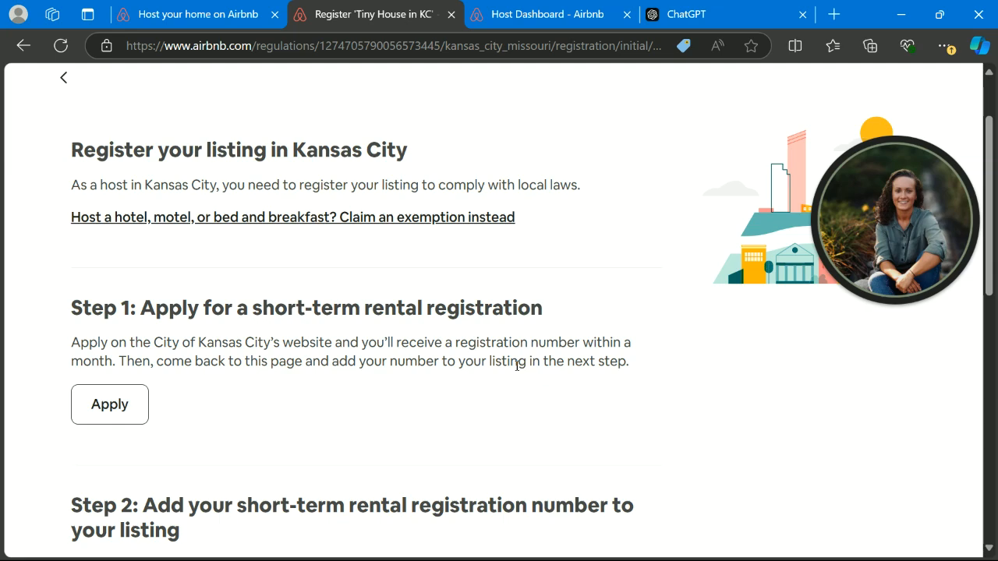
scroll(350, 383, down, 5)
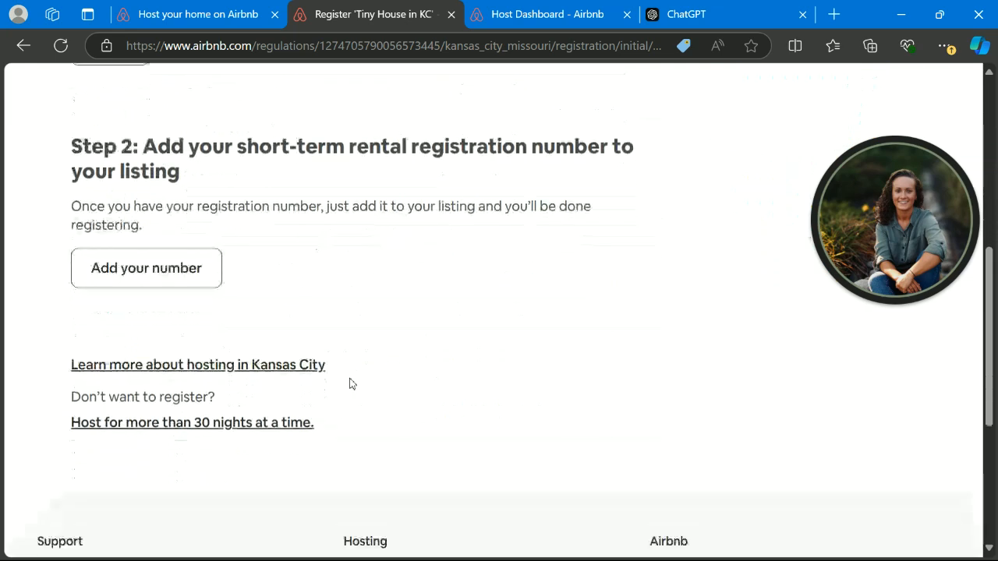
scroll(350, 383, up, 6)
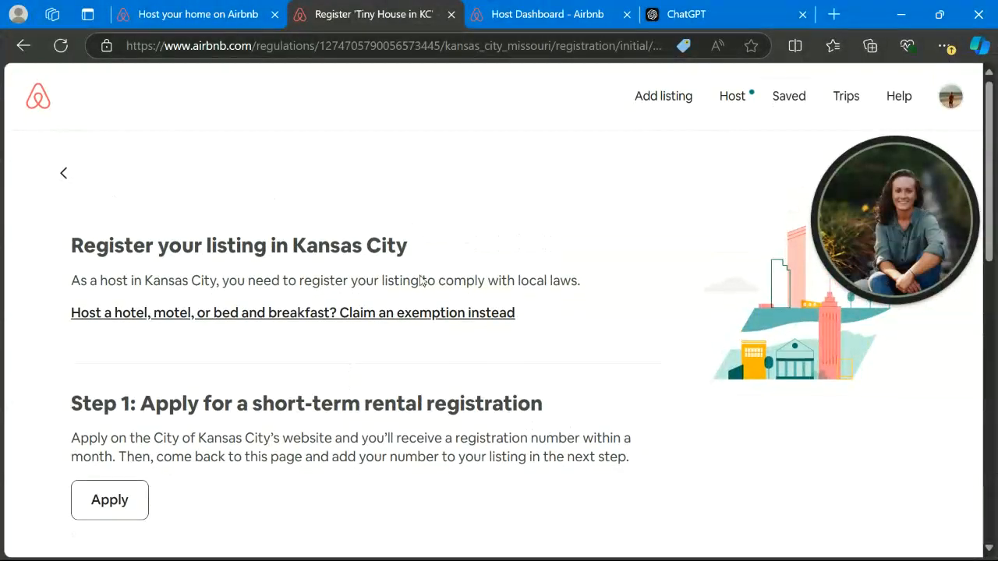